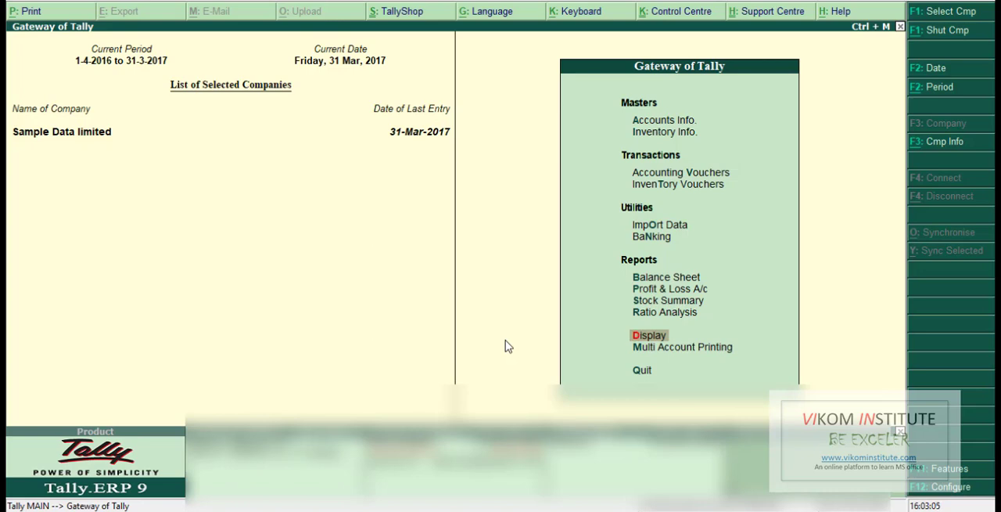
# - Open the Trial Balance report for Sample Data limited and select the Current Assets group
pyautogui.click(642, 341)
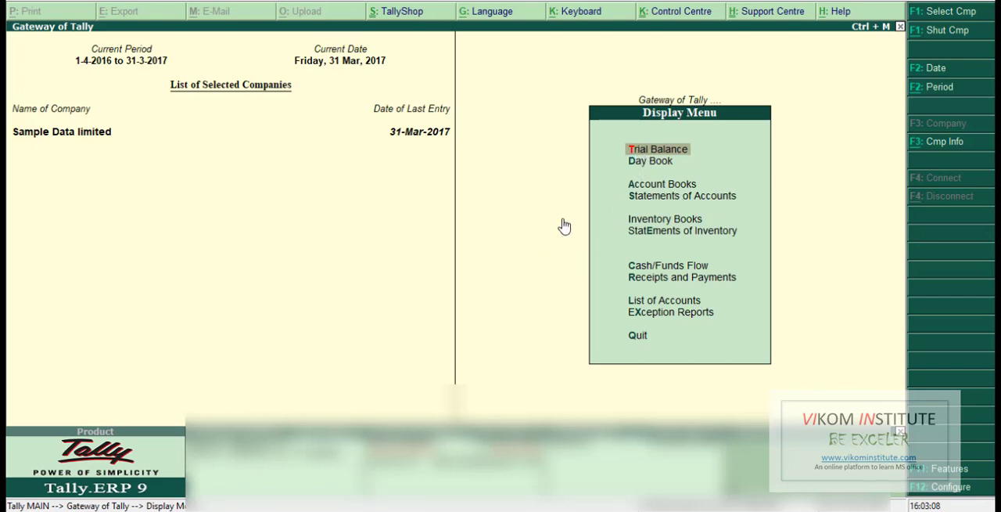
pyautogui.click(638, 149)
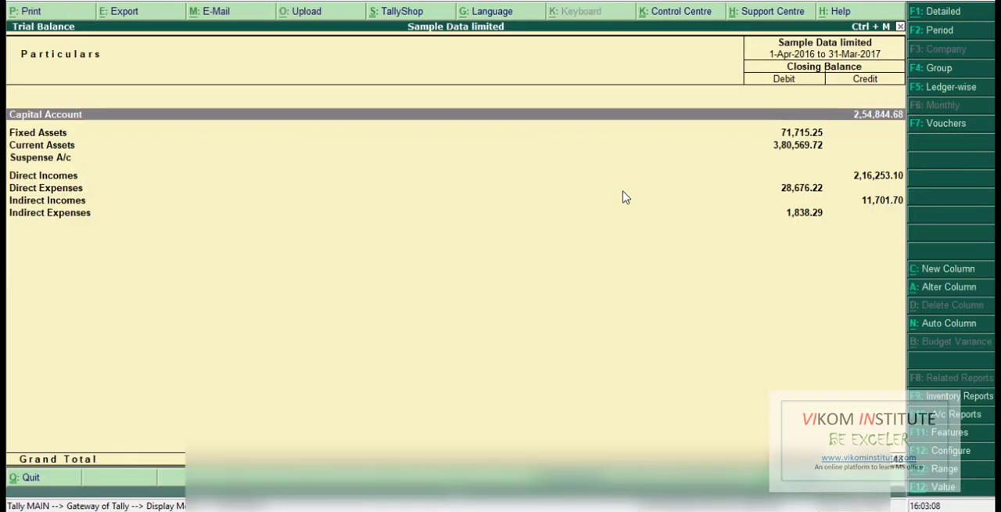
pyautogui.press('Down')
pyautogui.press('Down')
pyautogui.press('Return')
pyautogui.press('Escape')
pyautogui.press('Escape')
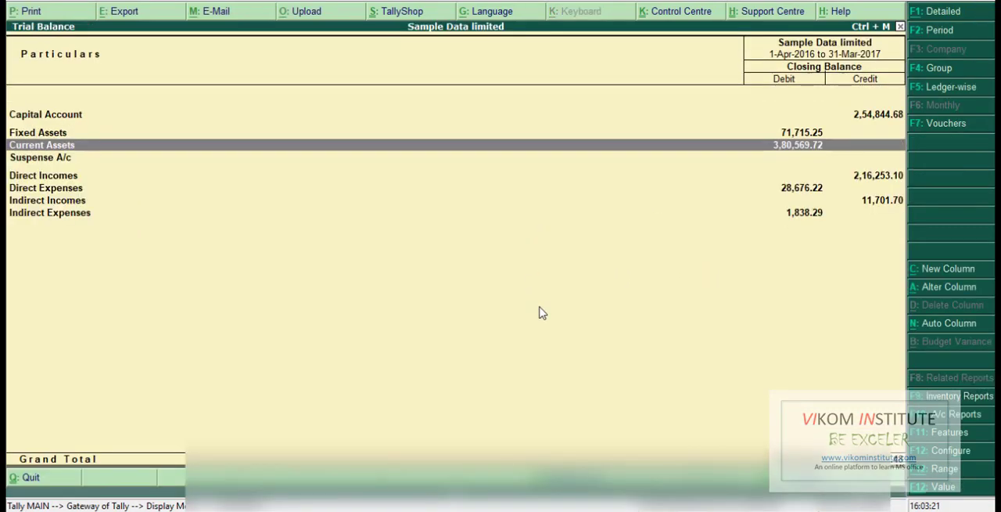
# - Configure the trial balance to show opening balances and transactions and expand all levels, and display it in detailed format
pyautogui.press('F12')
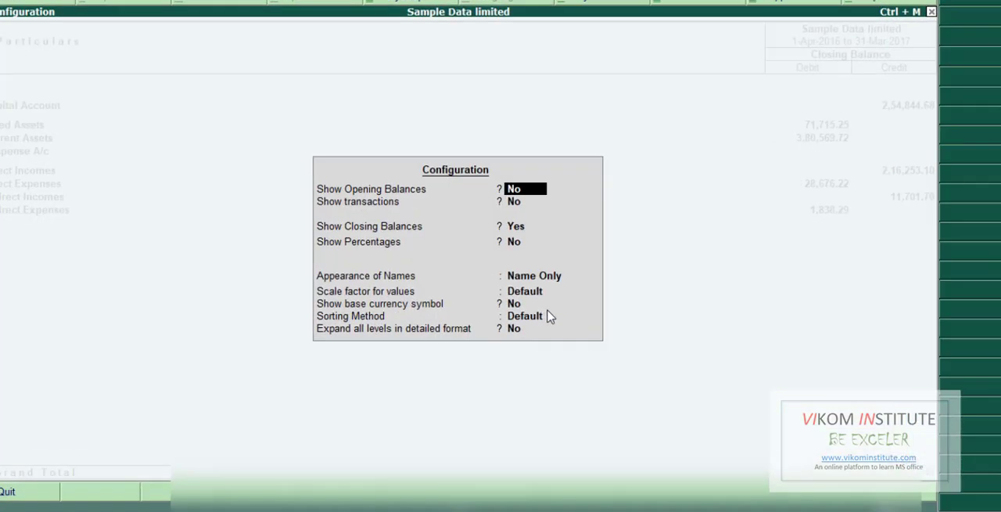
pyautogui.write('y')
pyautogui.press('Return')
pyautogui.write('y')
pyautogui.press('Return')
pyautogui.press('Return')
pyautogui.press('Return')
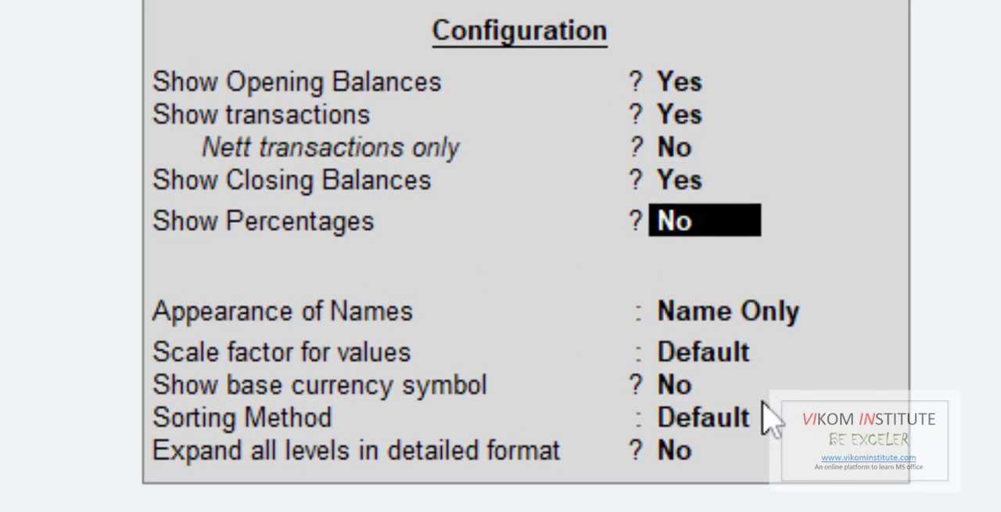
pyautogui.press('Return')
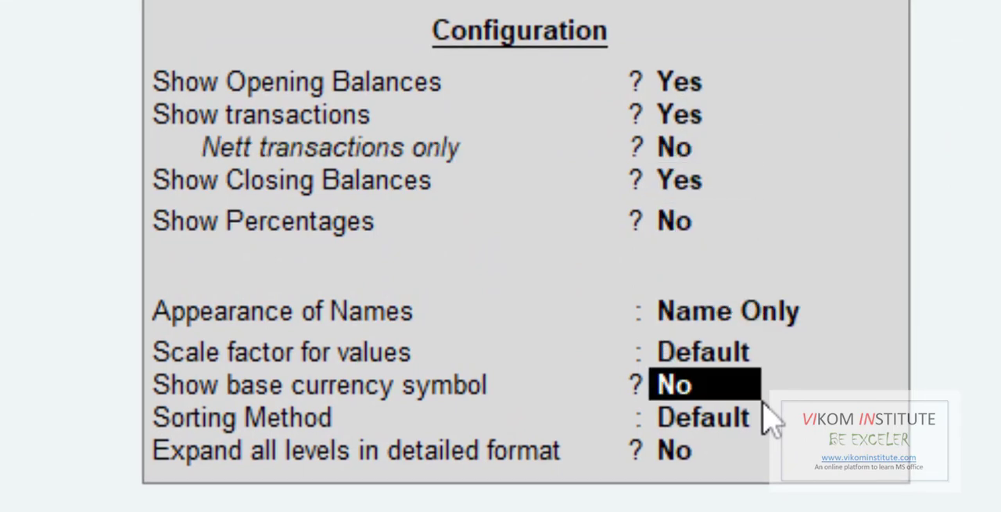
pyautogui.press('Return')
pyautogui.write('y')
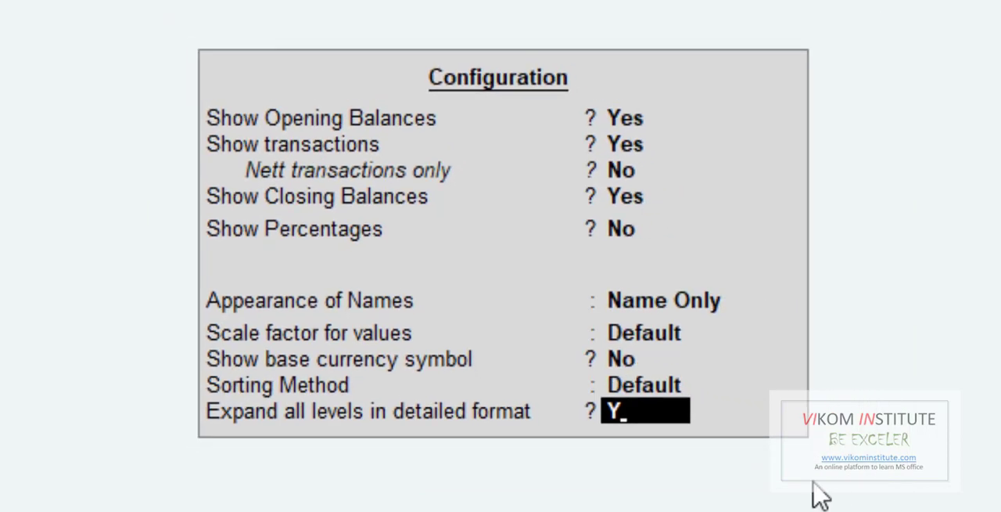
pyautogui.press('Return')
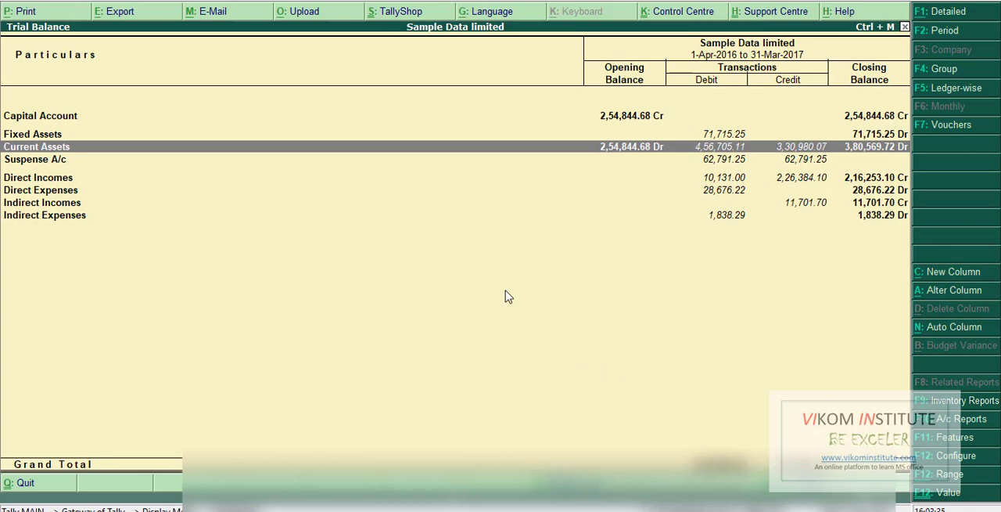
pyautogui.hotkey('alt', 'F1')
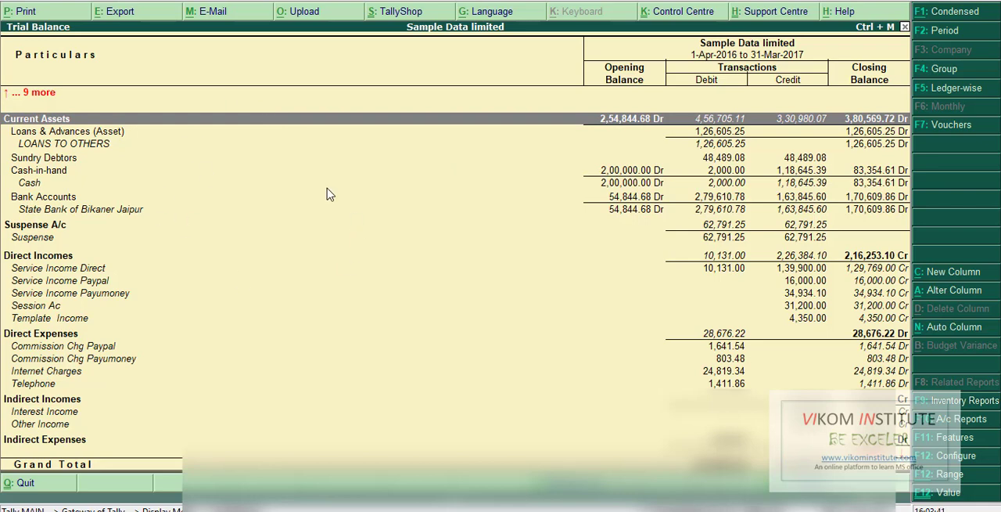
# - Switch to TrialBal.xlsx in Excel, fill columns A to E of the Trial Balance sheet with light gold, and review the rows
pyautogui.moveTo(593, 510)
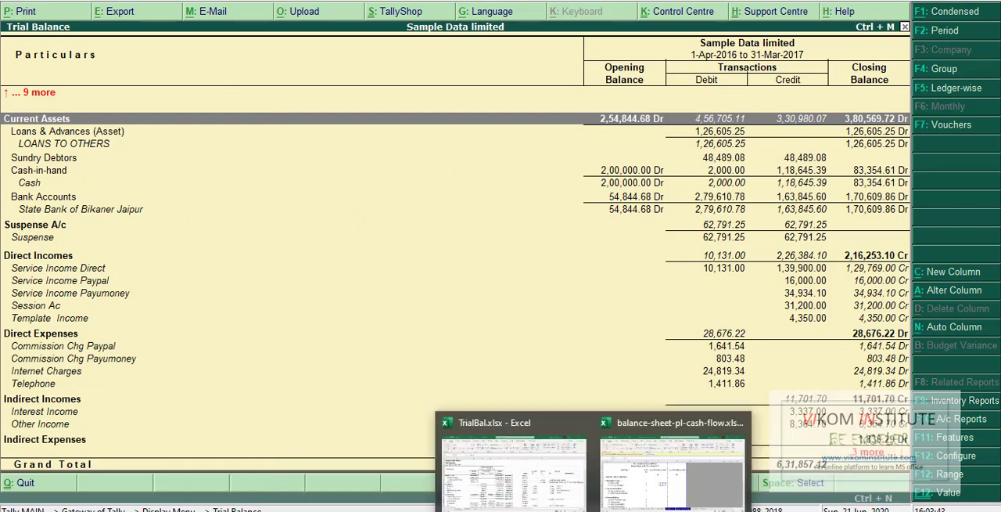
pyautogui.click(533, 473)
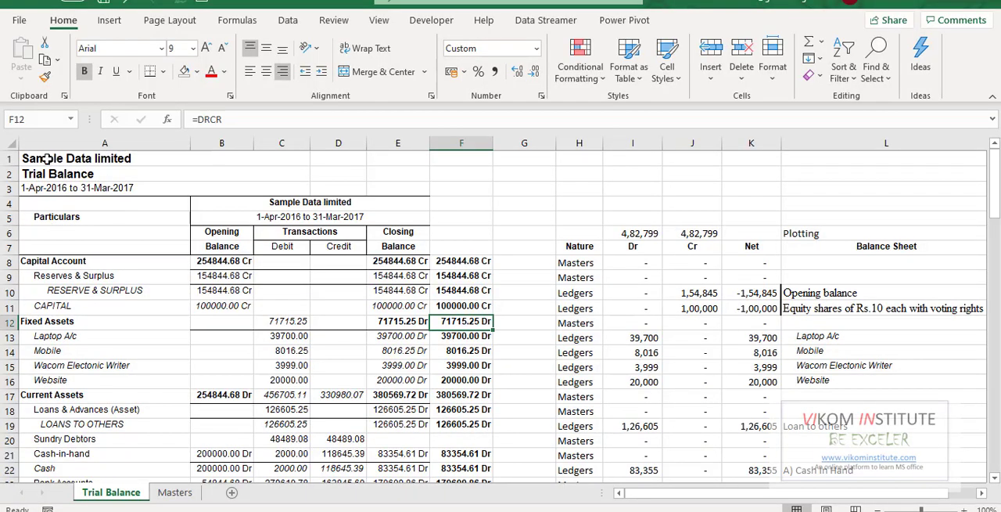
pyautogui.moveTo(399, 142); pyautogui.dragTo(105, 142)
pyautogui.click(286, 0)
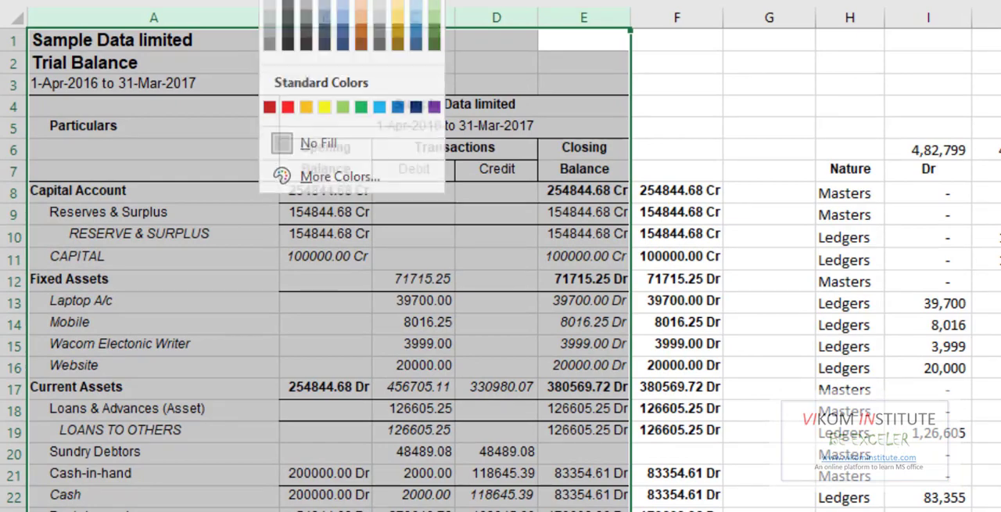
pyautogui.click(400, 7)
pyautogui.click(772, 170)
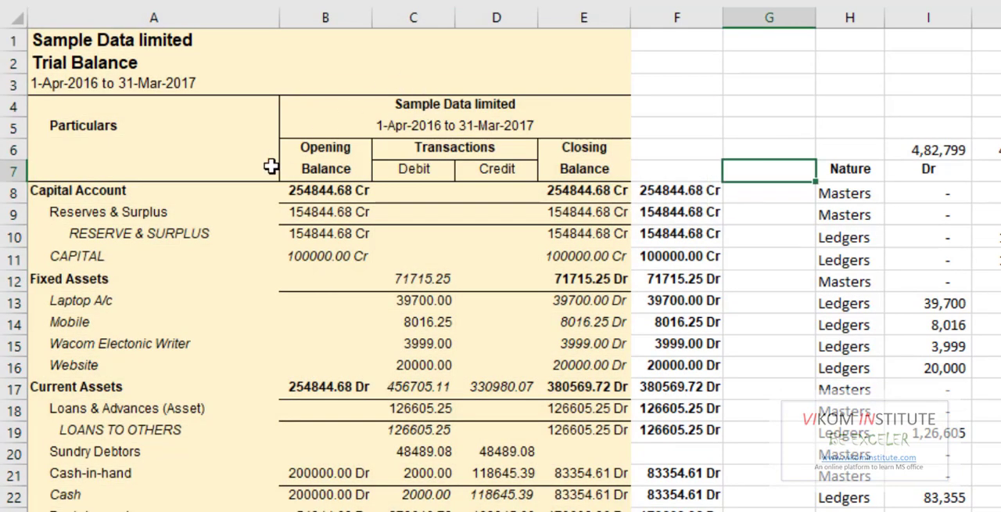
pyautogui.scroll(-3, 273, 168)
pyautogui.scroll(-4, 297, 109)
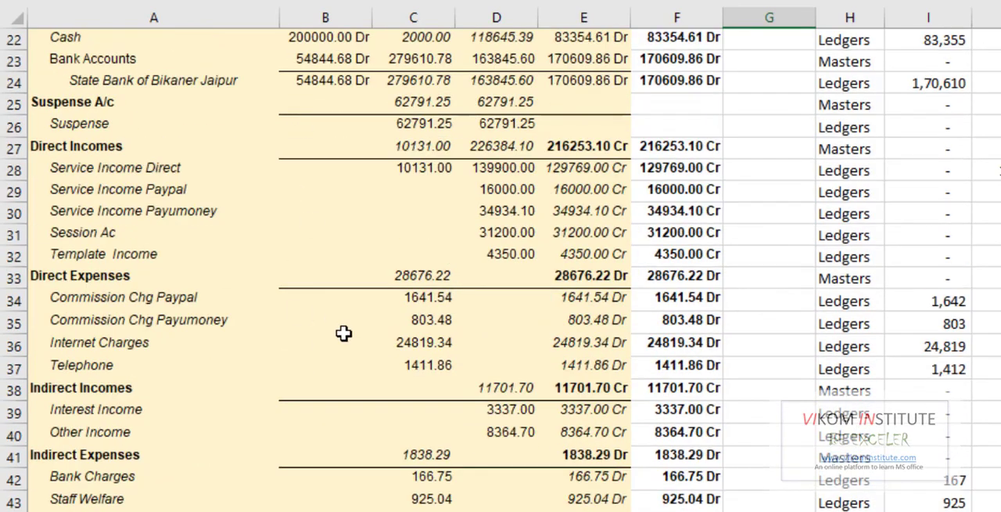
pyautogui.scroll(-3, 344, 334)
pyautogui.scroll(10, 353, 168)
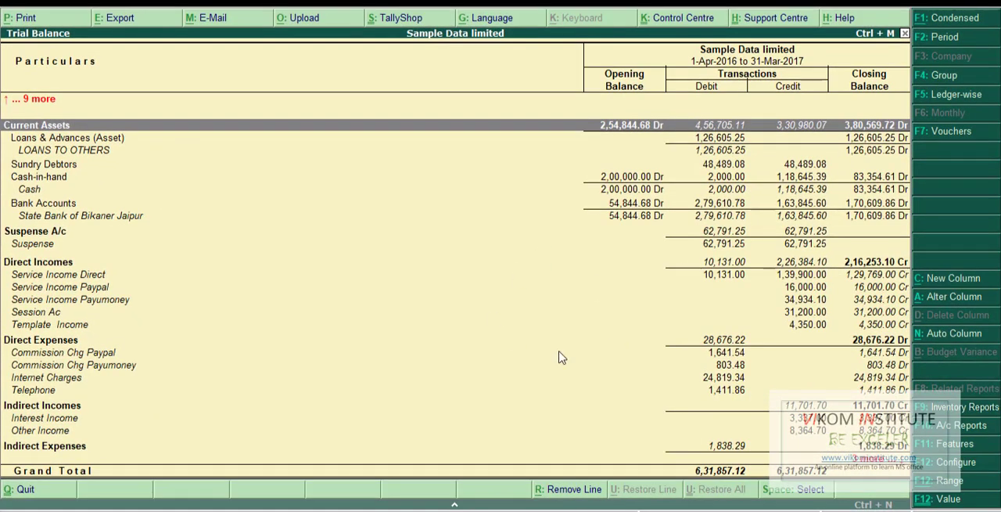
# - Switch back to Tally, leave the trial balance, and display the List of Accounts by groups
pyautogui.press('Escape')
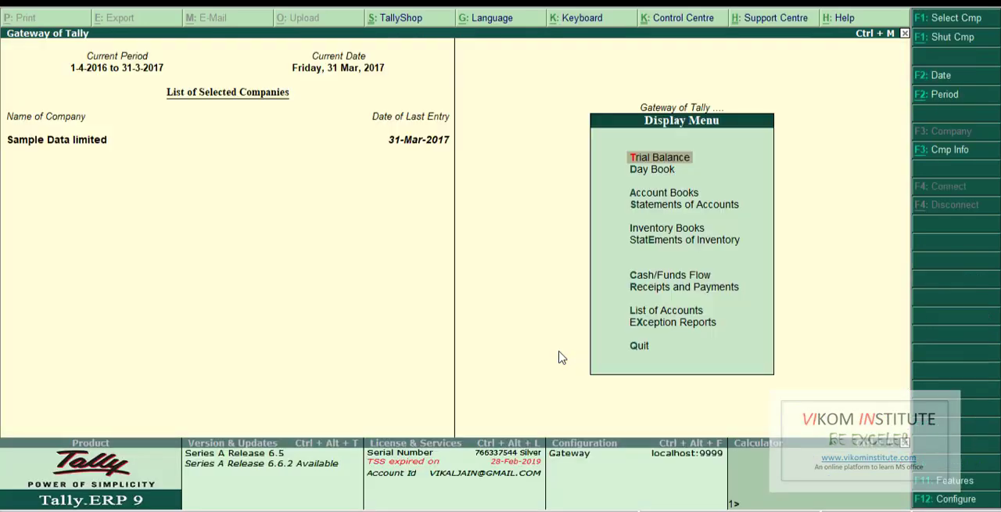
pyautogui.press('Escape')
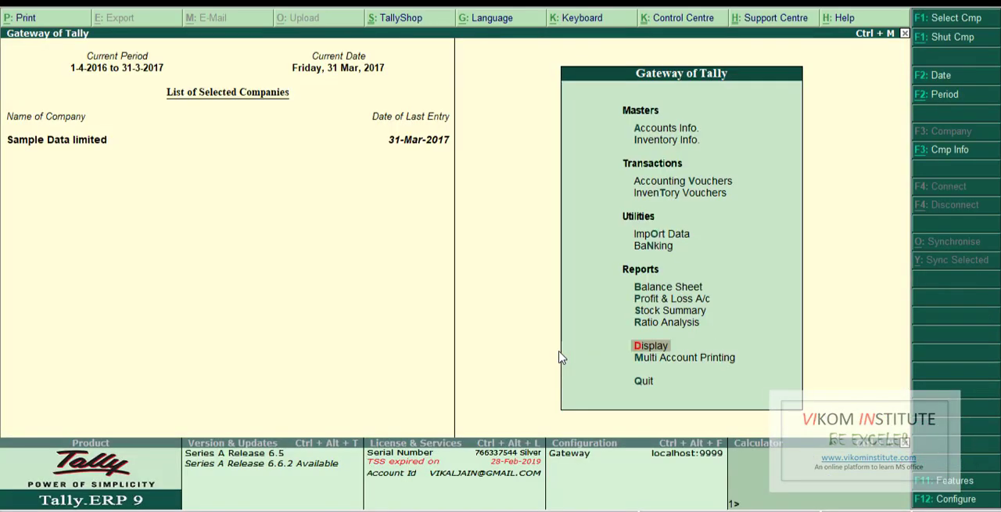
pyautogui.press('Return')
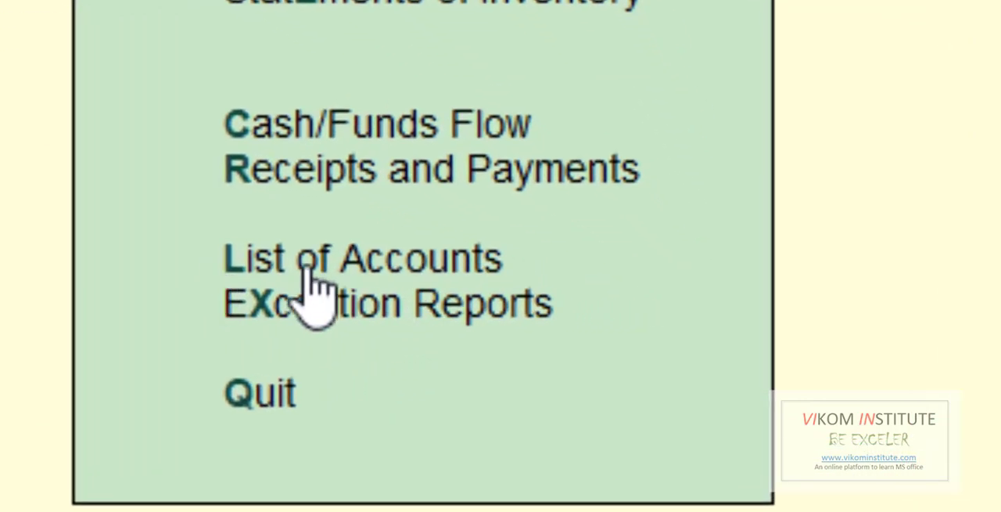
pyautogui.click(313, 270)
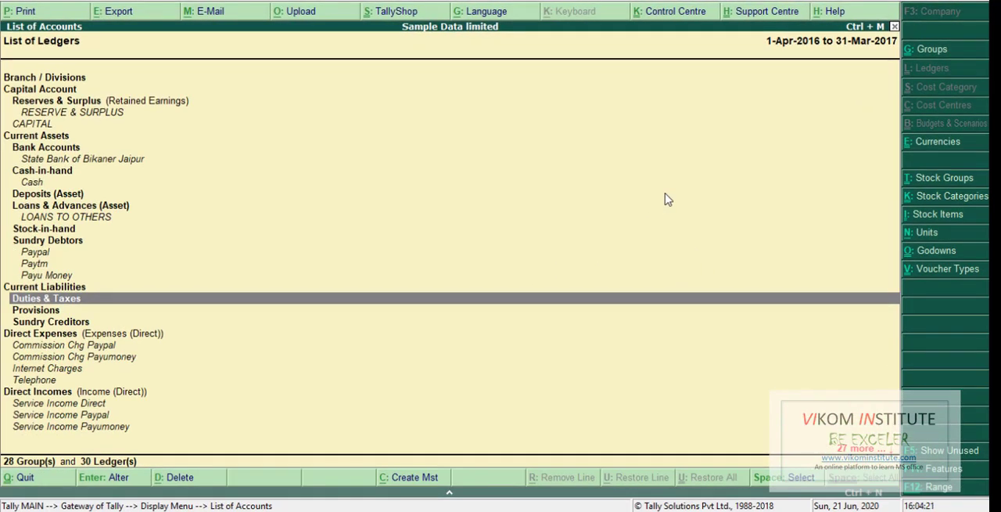
pyautogui.hotkey('ctrl', 'g')
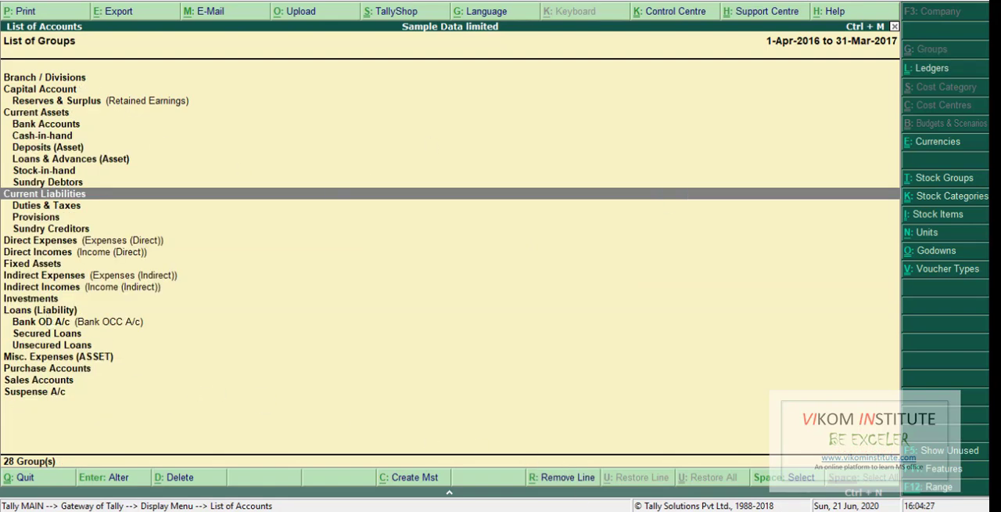
# - Switch to TrialBal.xlsx in Excel and examine the List of Groups and its column C labels on the Masters sheet
pyautogui.moveTo(587, 511)
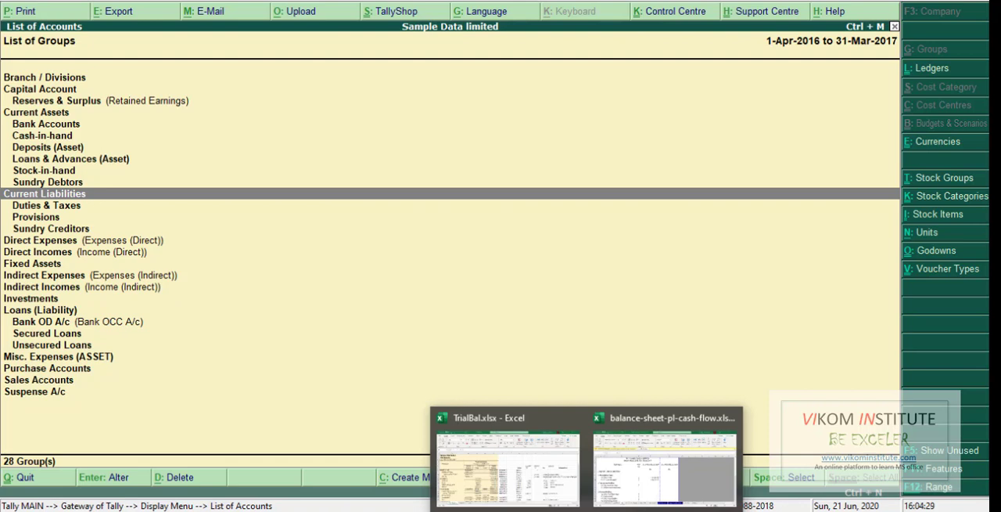
pyautogui.click(554, 483)
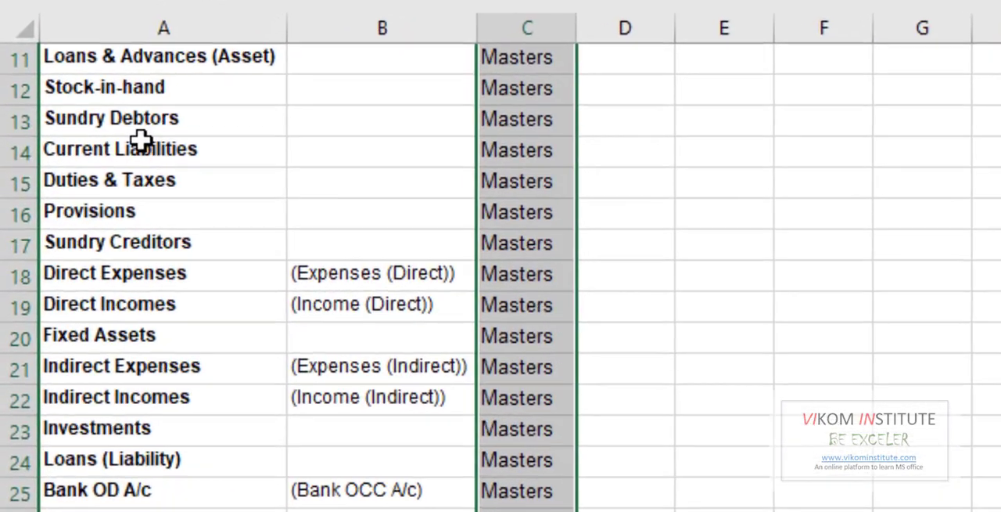
pyautogui.scroll(3, 188, 219)
pyautogui.click(235, 249)
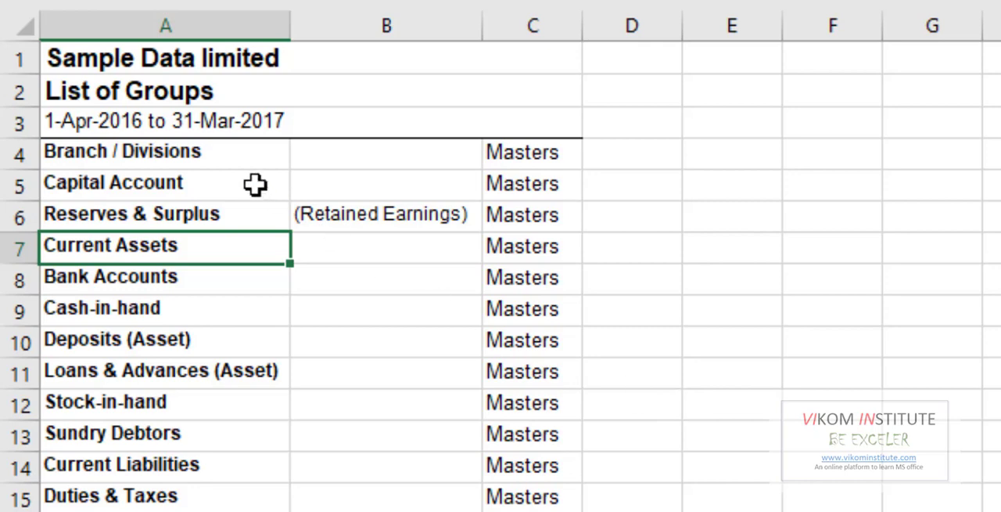
pyautogui.click(212, 151)
pyautogui.click(510, 157)
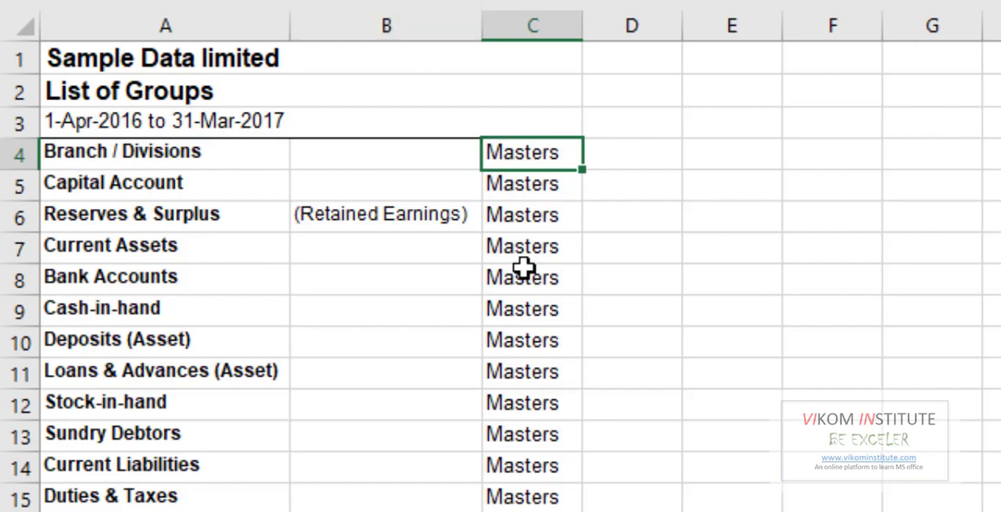
pyautogui.scroll(-1, 537, 212)
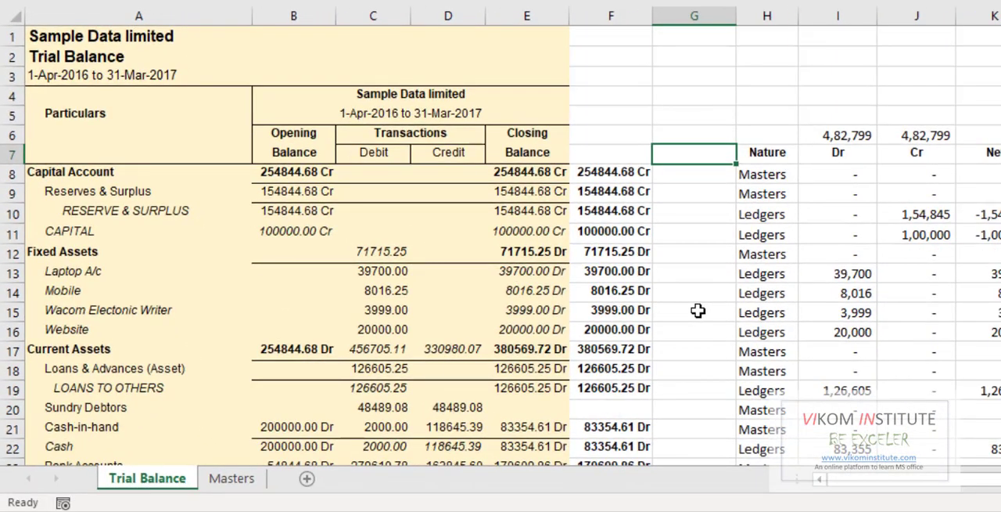
# - On the Trial Balance sheet, examine the Nature column and compare the closing balances in column E with the entries in column F
pyautogui.click(743, 273)
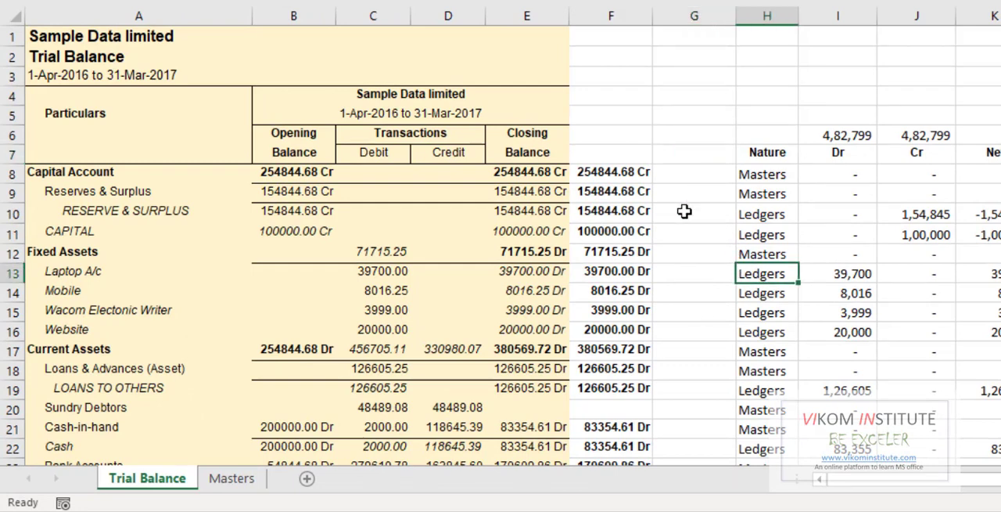
pyautogui.click(126, 193)
pyautogui.click(143, 180)
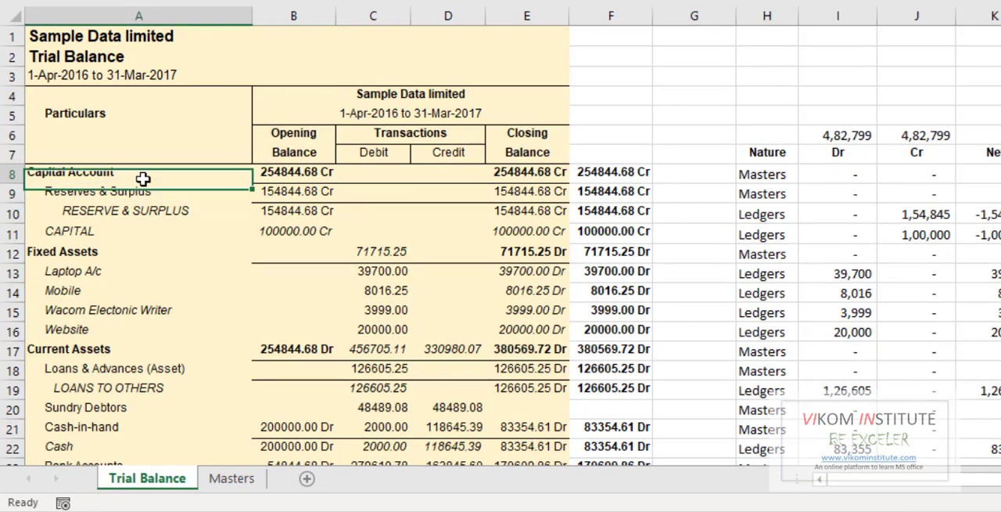
pyautogui.click(516, 174)
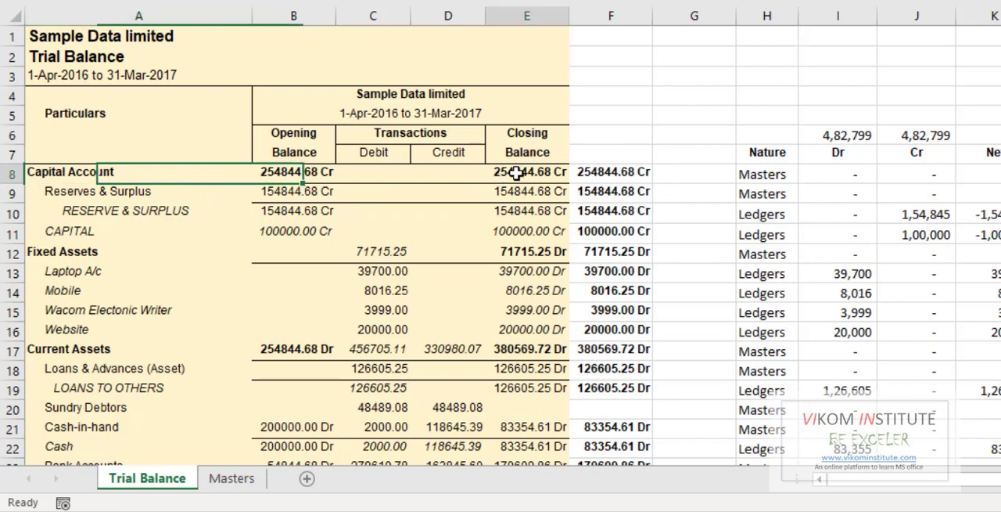
pyautogui.click(622, 173)
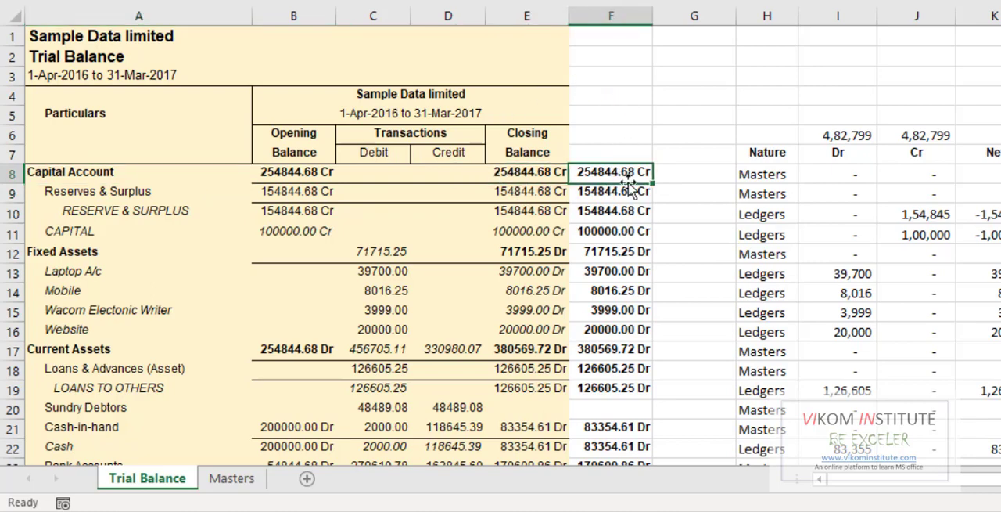
pyautogui.click(496, 191)
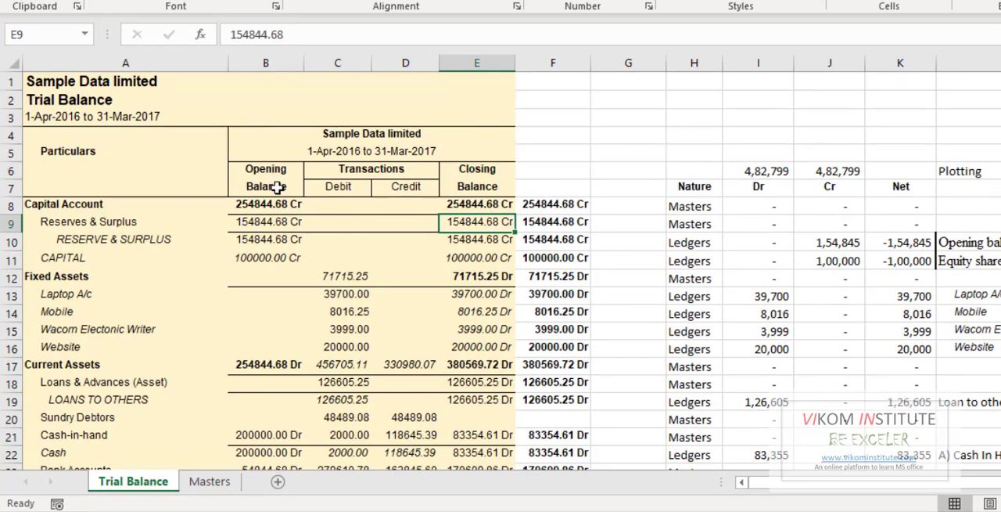
pyautogui.click(451, 202)
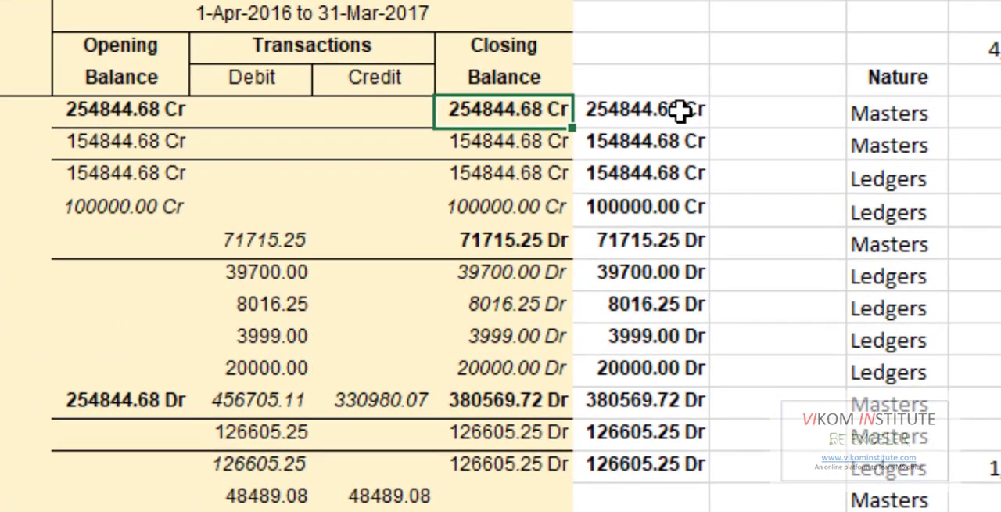
pyautogui.click(545, 219)
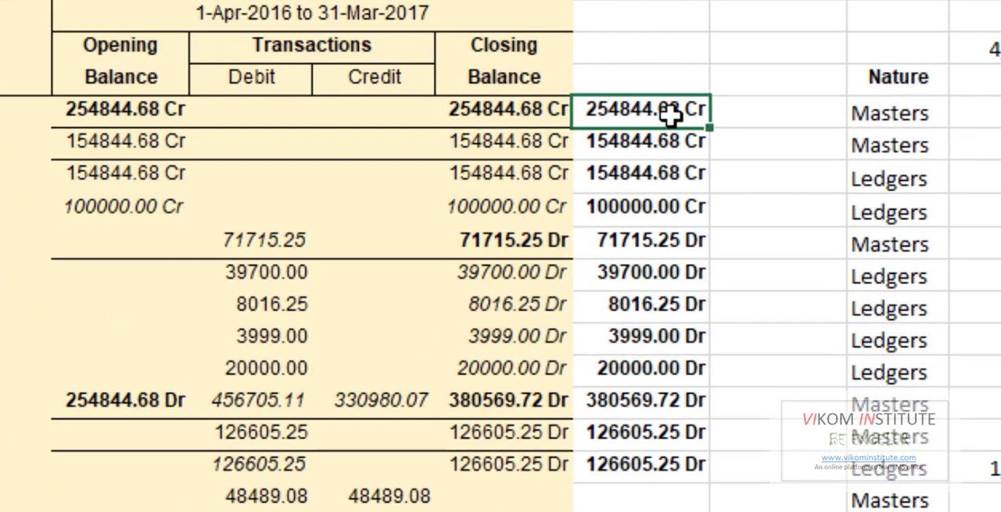
pyautogui.click(512, 110)
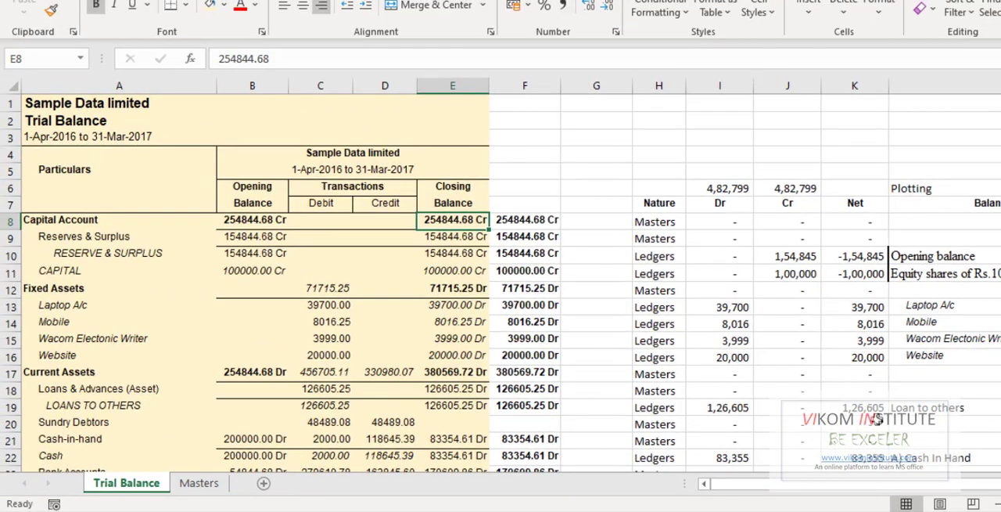
# - Inspect the definition of the DRCR defined name, close it without changes, and check the formula in F8
pyautogui.hotkey('ctrl', 'F3')
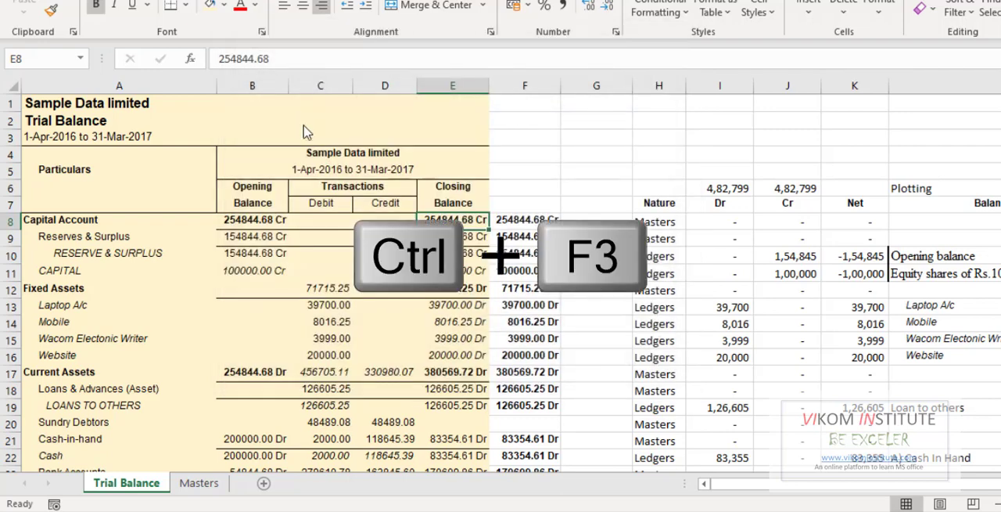
pyautogui.moveTo(472, 124); pyautogui.dragTo(827, 124)
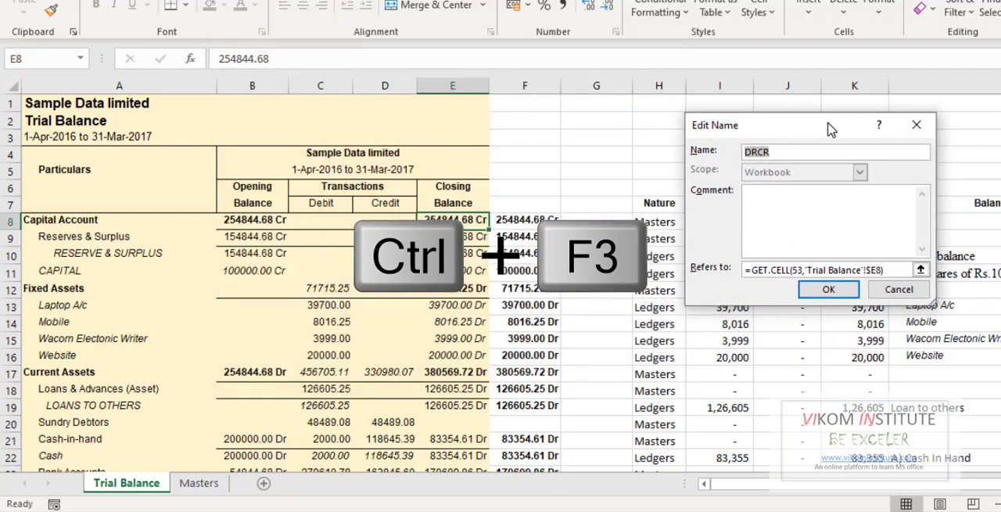
pyautogui.press('Escape')
pyautogui.press('Escape')
pyautogui.click(524, 224)
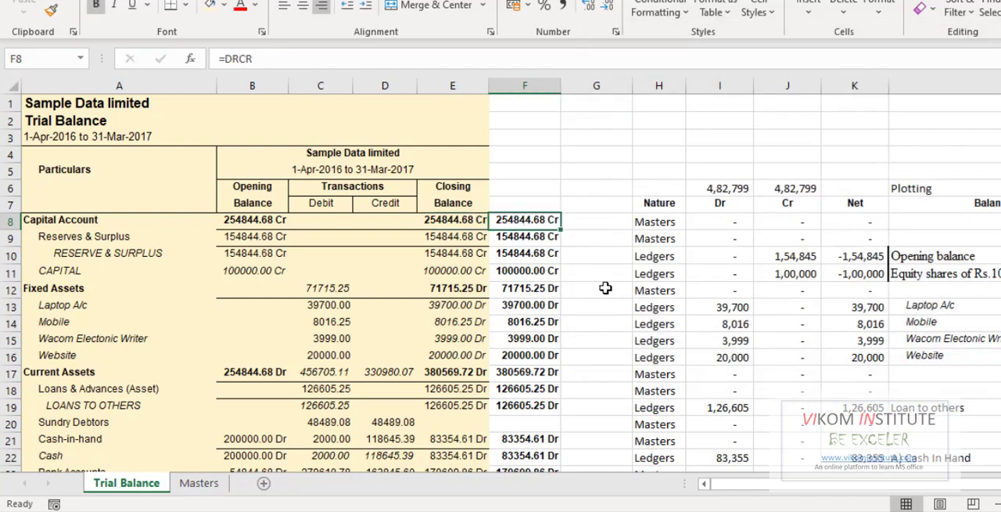
# - Reopen the definition of the DRCR defined name, review its name and GET.CELL reference, and close it without changes
pyautogui.hotkey('ctrl', 'F3')
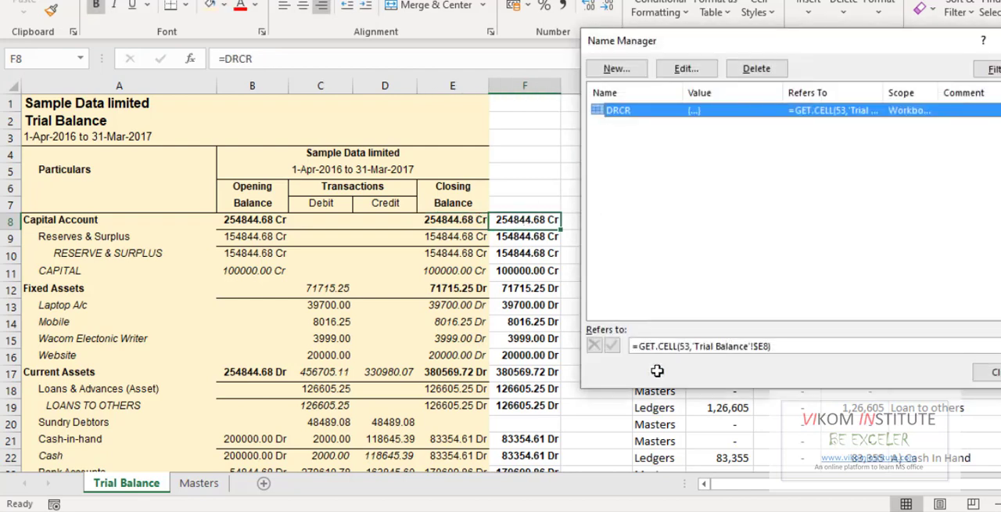
pyautogui.doubleClick(647, 108)
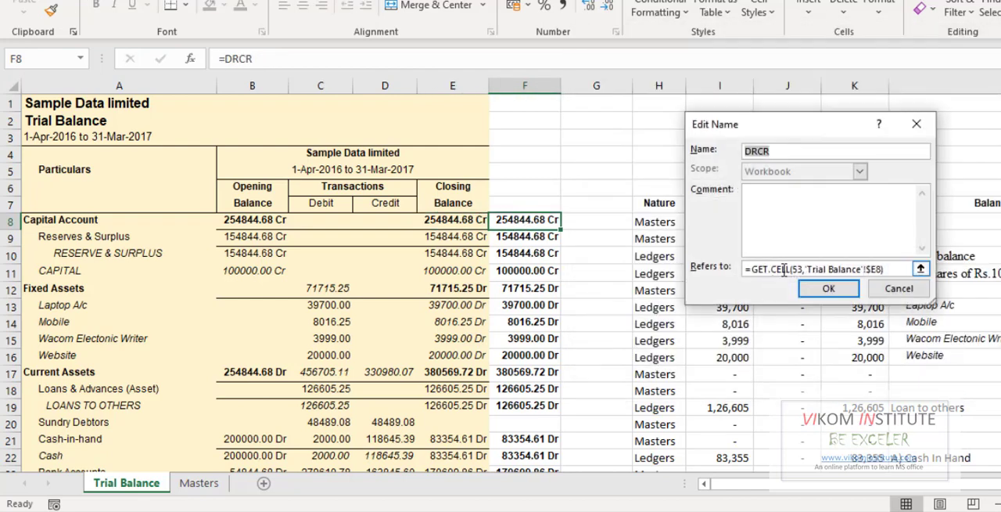
pyautogui.click(787, 151)
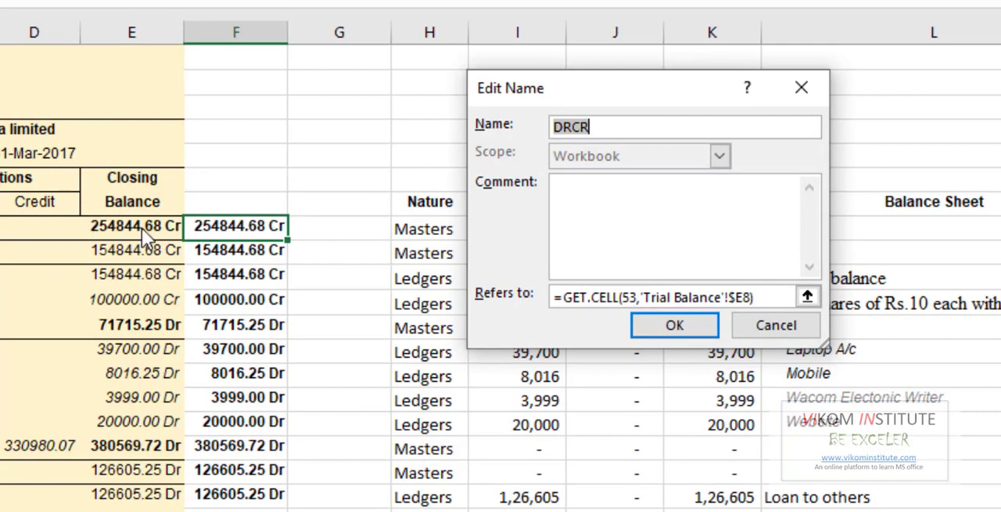
pyautogui.click(661, 330)
pyautogui.press('Escape')
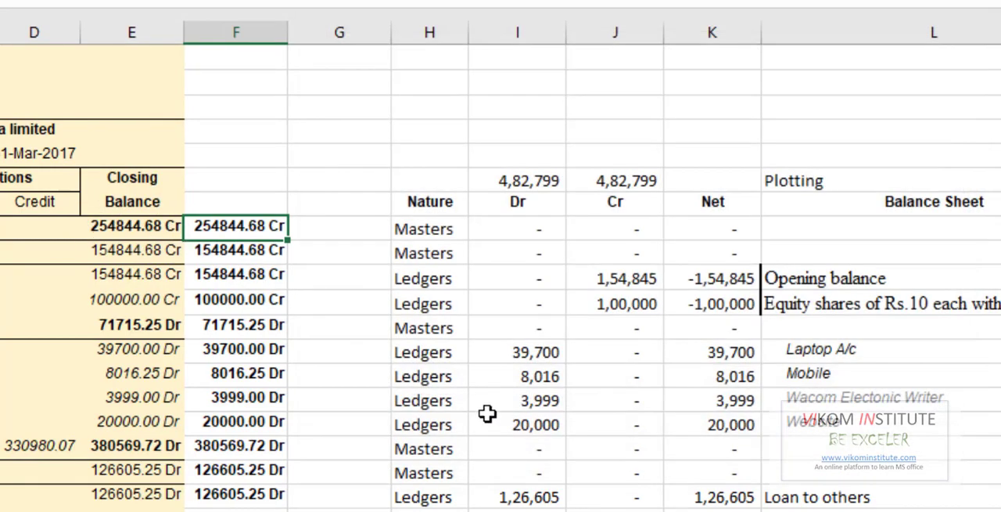
# - Try replacing the formula in F8 with its pasted value, and undo the paste
pyautogui.press('F2')
pyautogui.press('Escape')
pyautogui.hotkey('ctrl', 'c')
pyautogui.hotkey('ctrl', 'alt', 'v')
pyautogui.press('v')
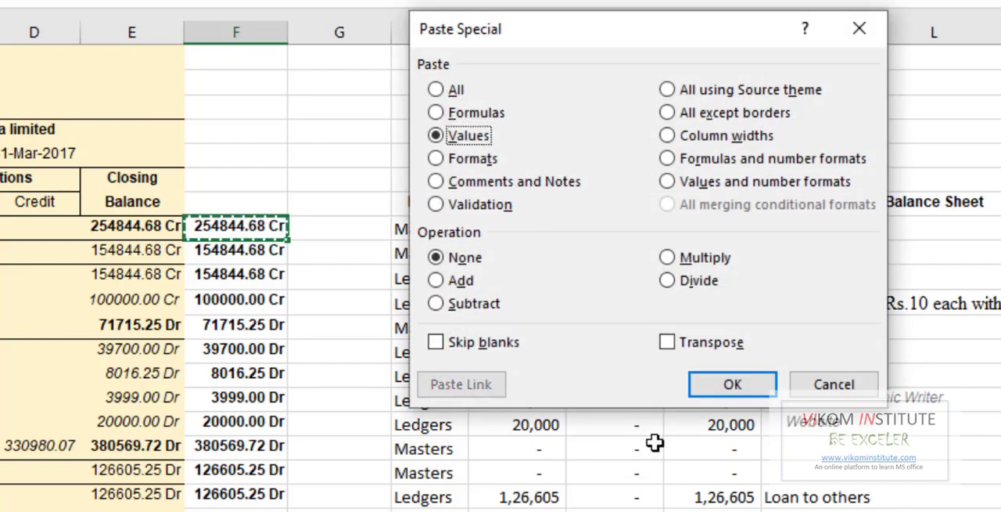
pyautogui.press('Return')
pyautogui.press('Escape')
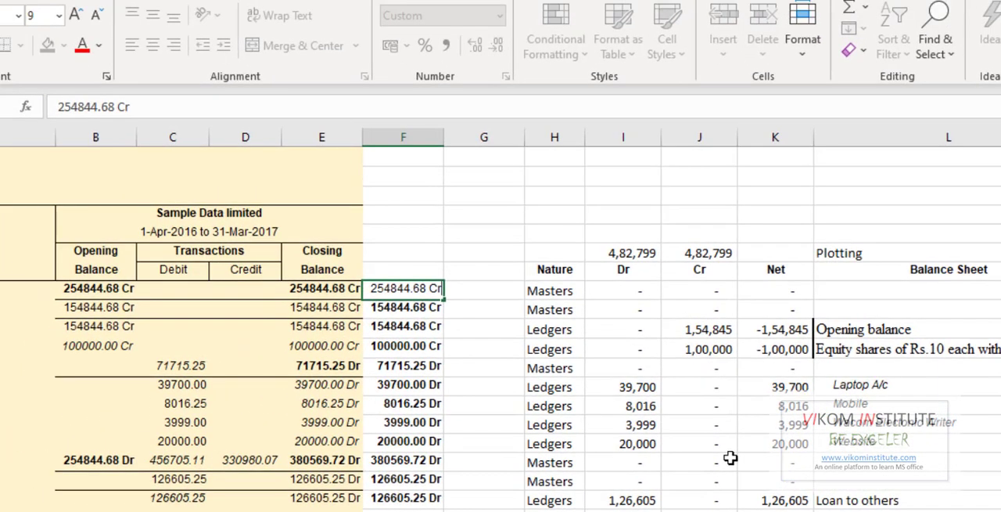
pyautogui.press('Escape')
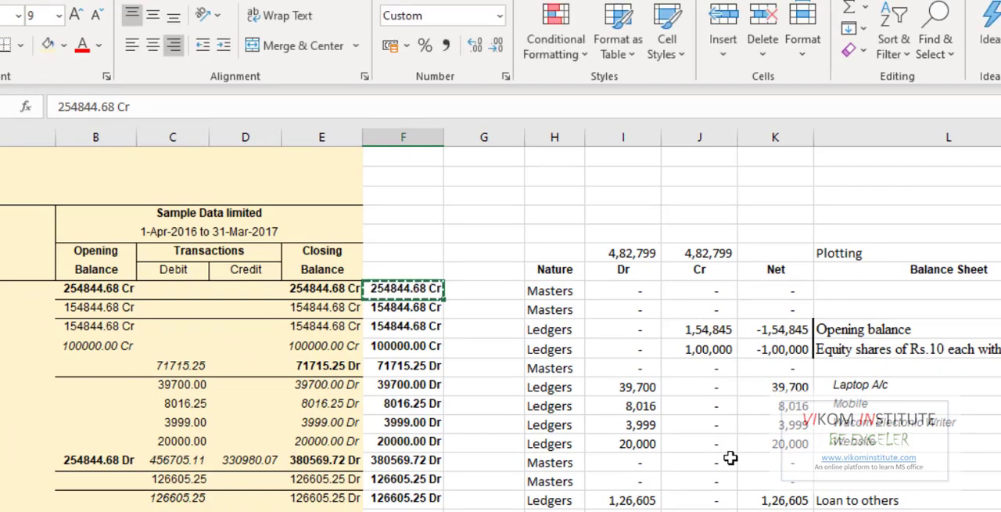
pyautogui.hotkey('ctrl', 'z')
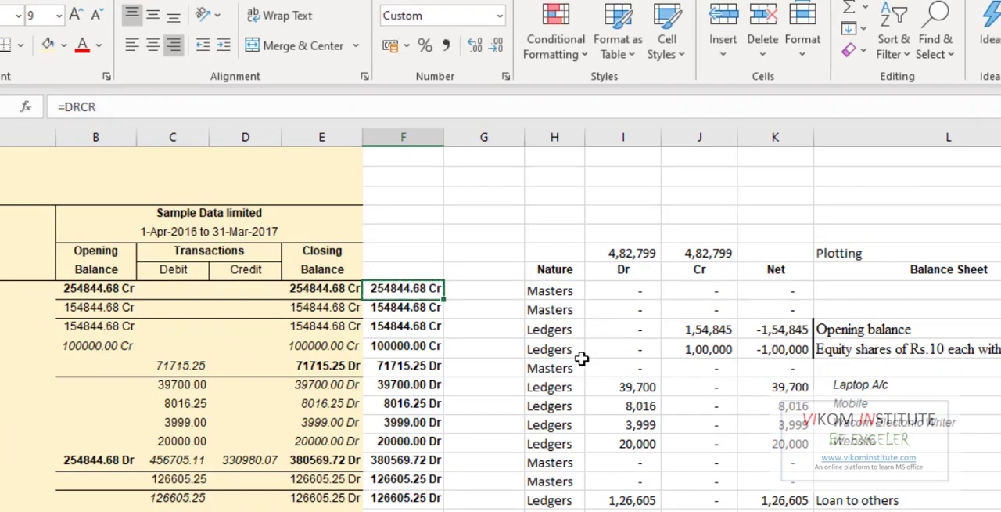
# - Check the Dr formula in I11 and compare the group names on the Masters sheet with the Particulars on the Trial Balance sheet
pyautogui.click(623, 349)
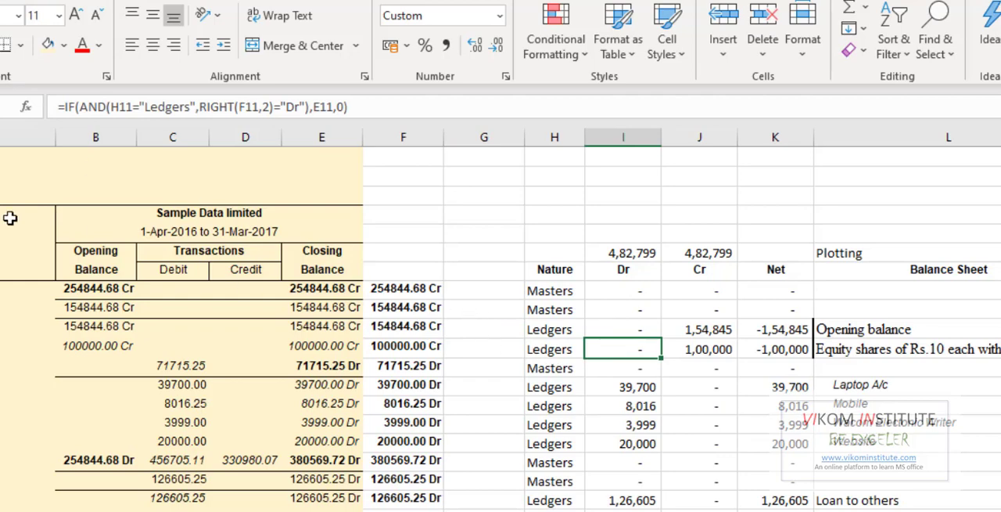
pyautogui.click(53, 306)
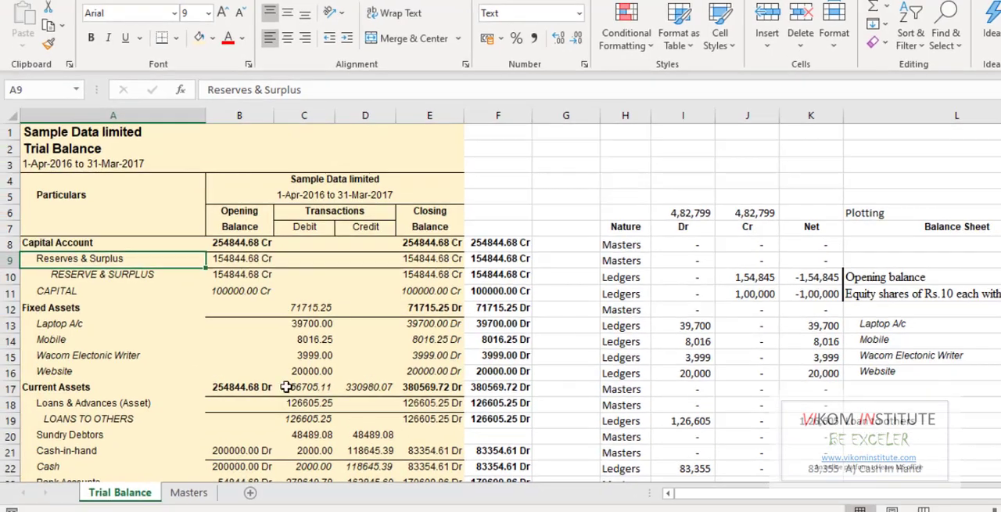
pyautogui.click(201, 490)
pyautogui.scroll(1, 98, 205)
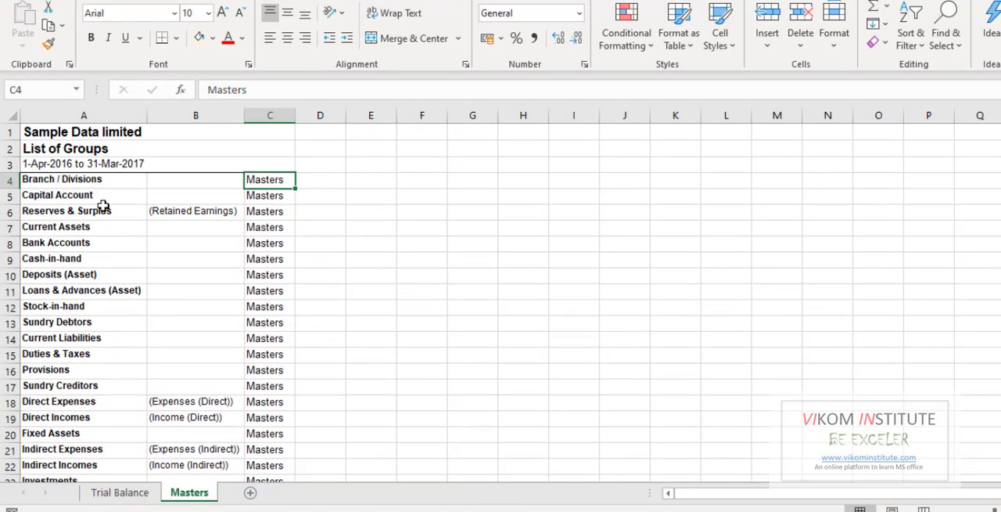
pyautogui.click(120, 491)
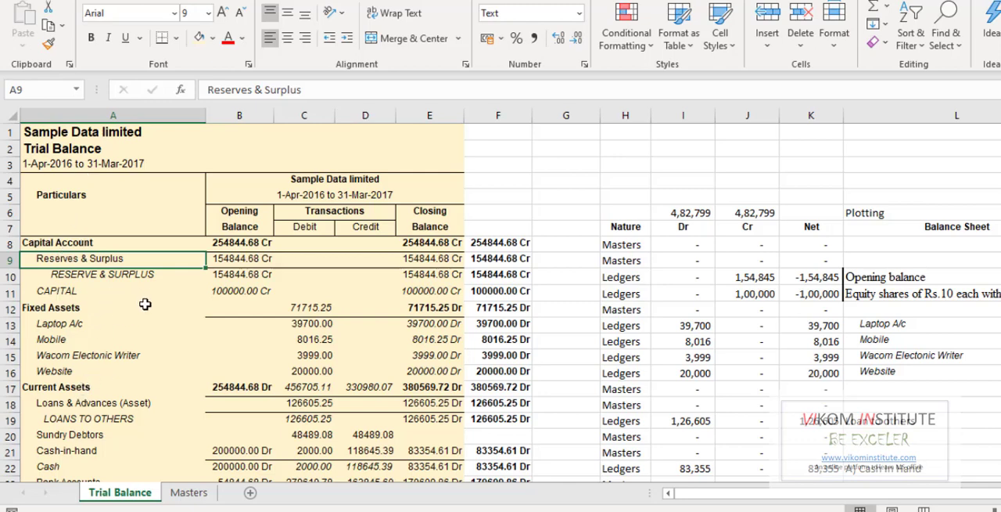
pyautogui.click(29, 242)
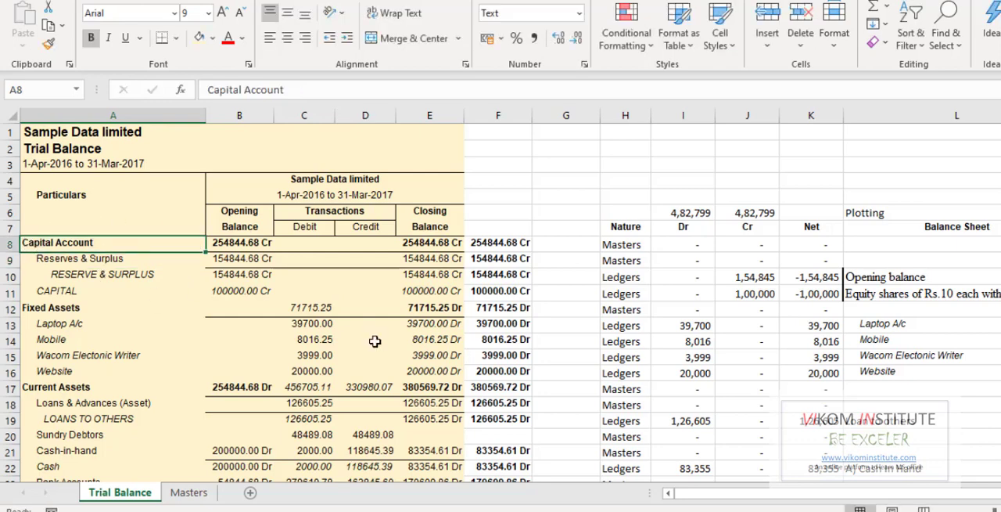
# - Decrease the indent of the RESERVE & SURPLUS entry in A10, and increase it again by one level
pyautogui.press('Down')
pyautogui.press('F2')
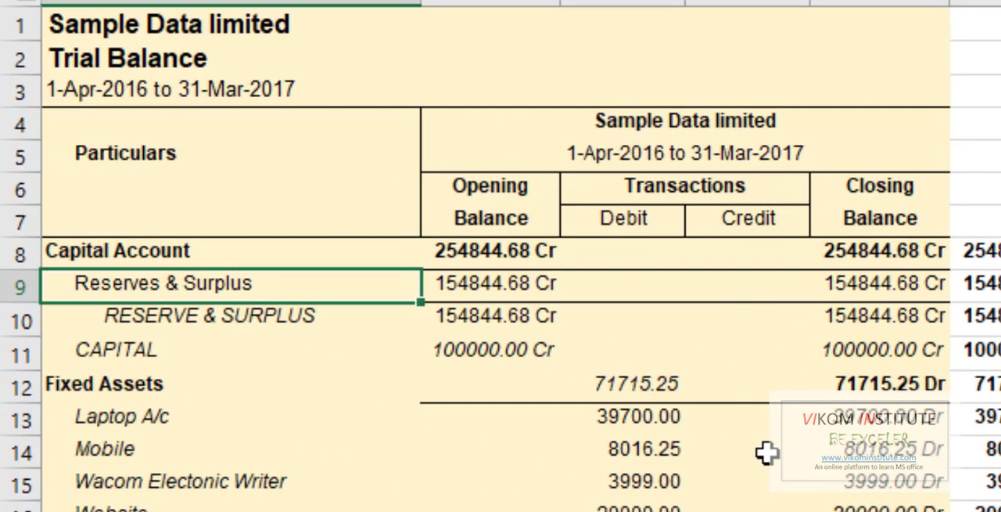
pyautogui.press('Return')
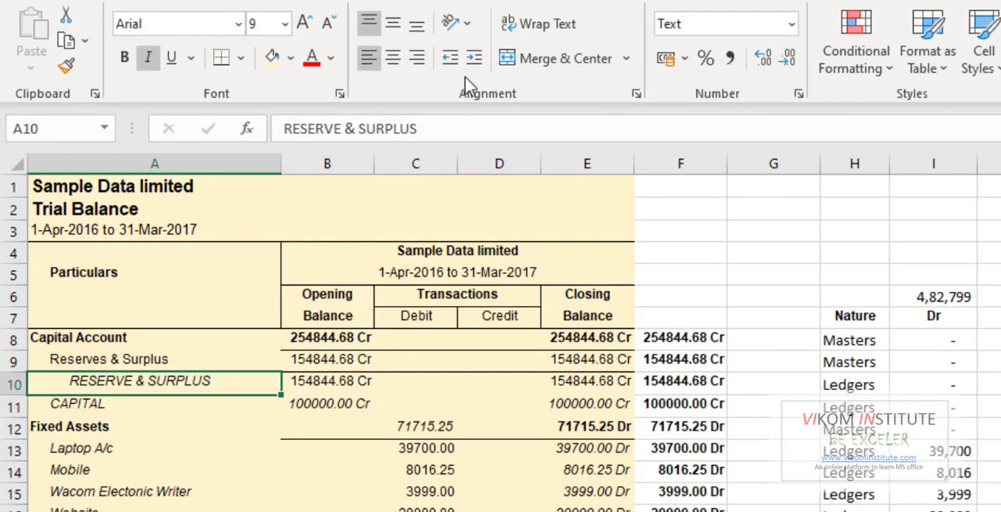
pyautogui.click(450, 59)
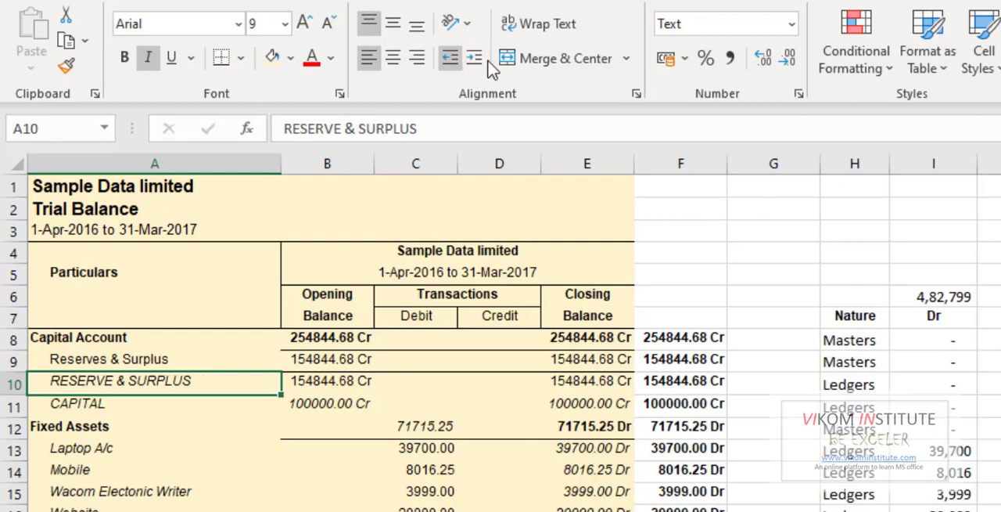
pyautogui.click(475, 59)
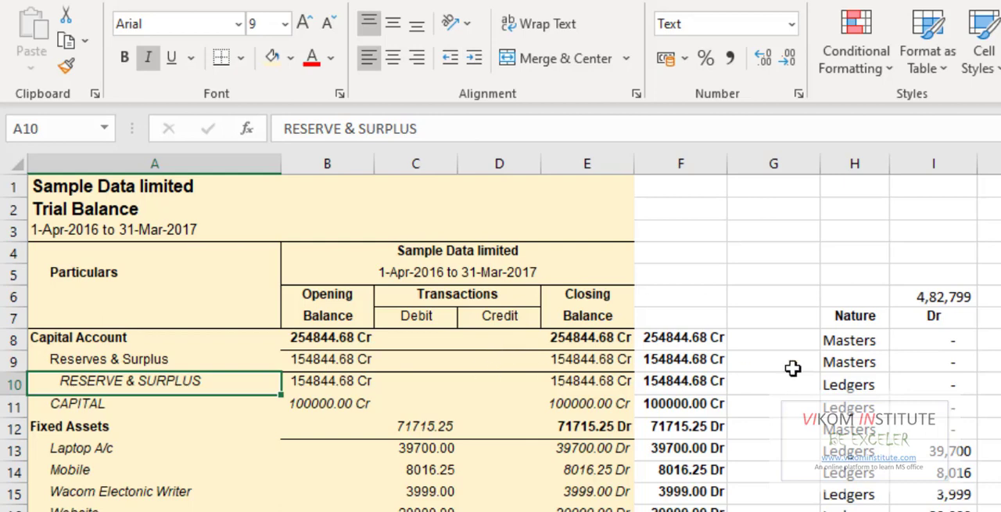
# - Examine the IFERROR and VLOOKUP formula in H8 and the Masters list it refers to, leaving the formula unchanged
pyautogui.click(828, 341)
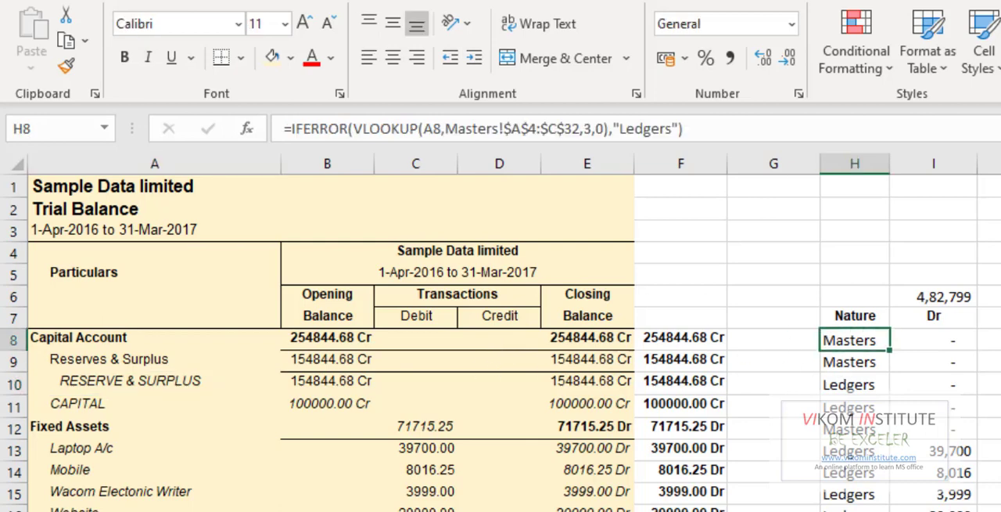
pyautogui.hotkey('ctrl', 'pagedown')
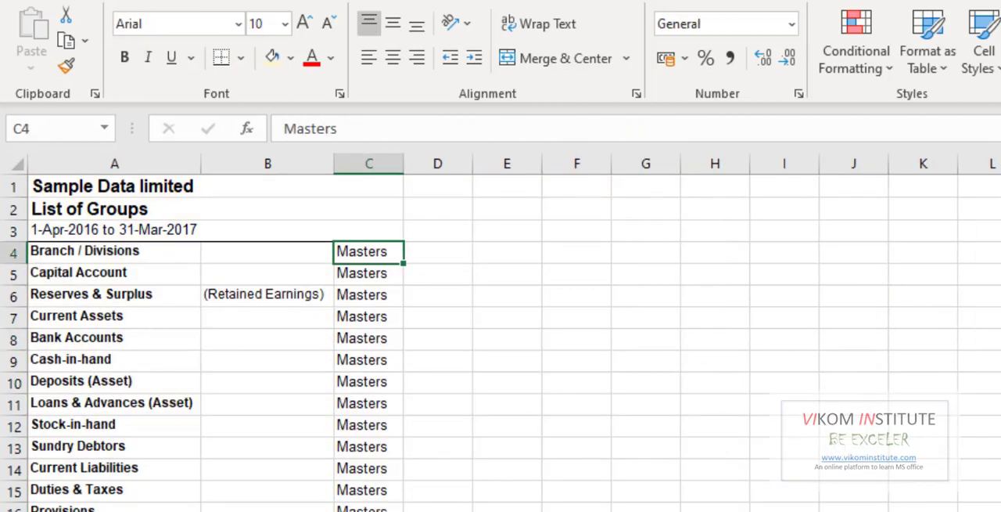
pyautogui.hotkey('ctrl', 'pageup')
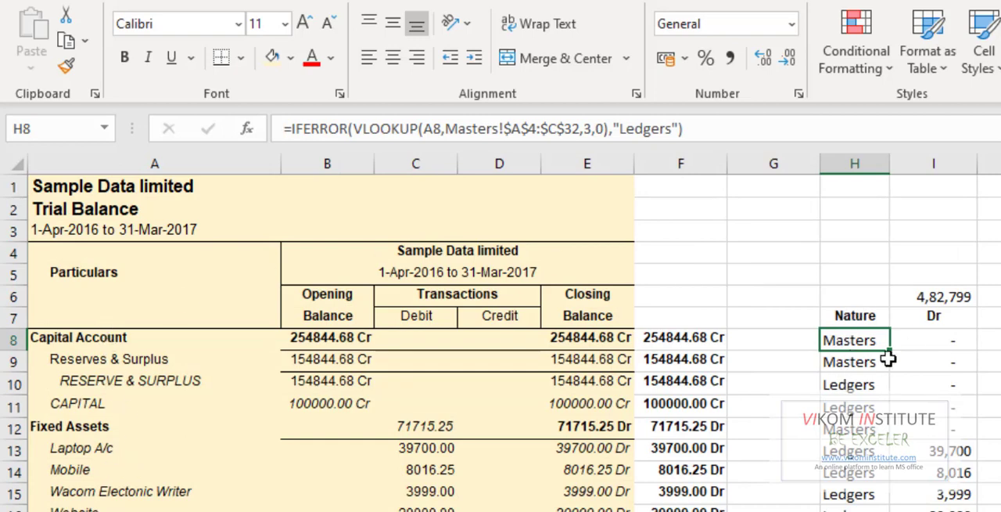
pyautogui.press('F2')
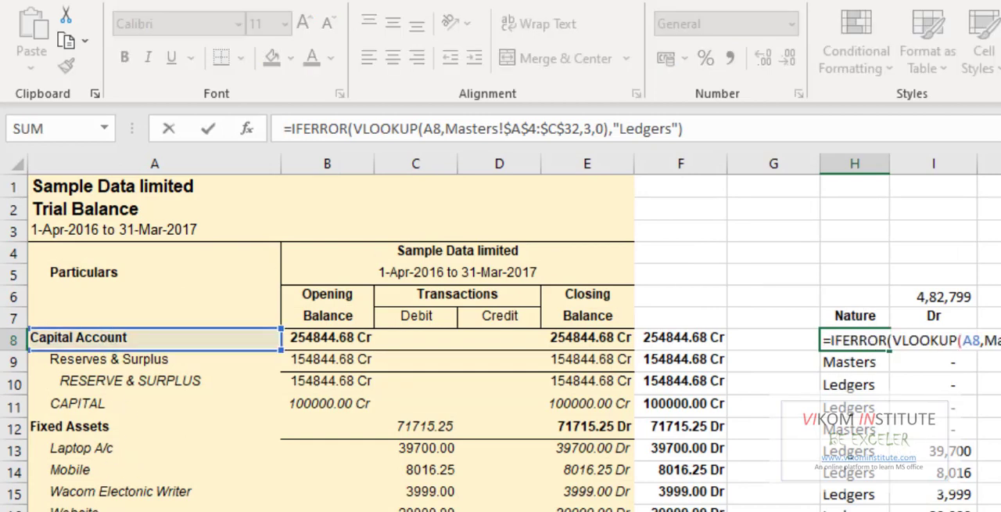
pyautogui.moveTo(831, 341); pyautogui.dragTo(890, 340)
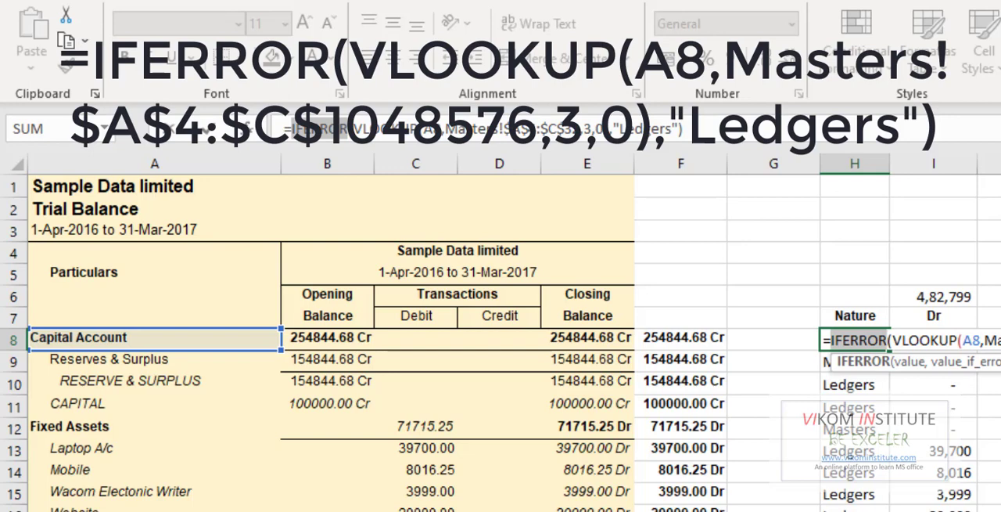
pyautogui.press('Escape')
pyautogui.write('=')
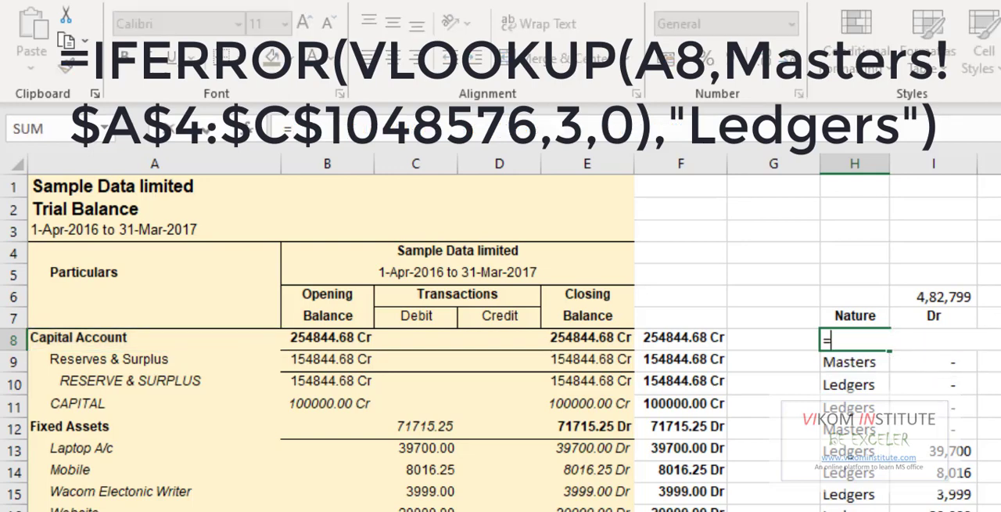
pyautogui.write('IF')
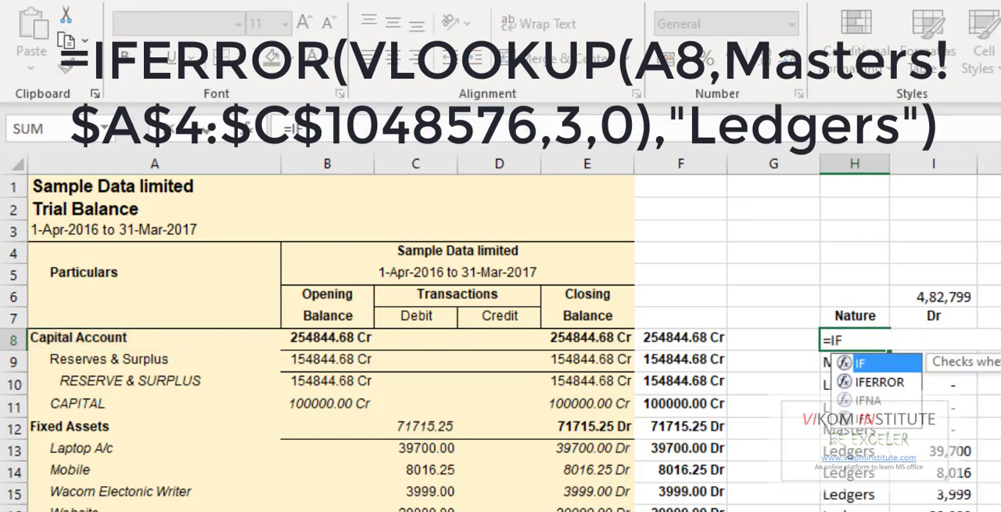
pyautogui.press('Escape')
pyautogui.press('Escape')
# - Start a new VLOOKUP formula in H8 with A8 as the lookup value
pyautogui.write('=')
pyautogui.write('VL')
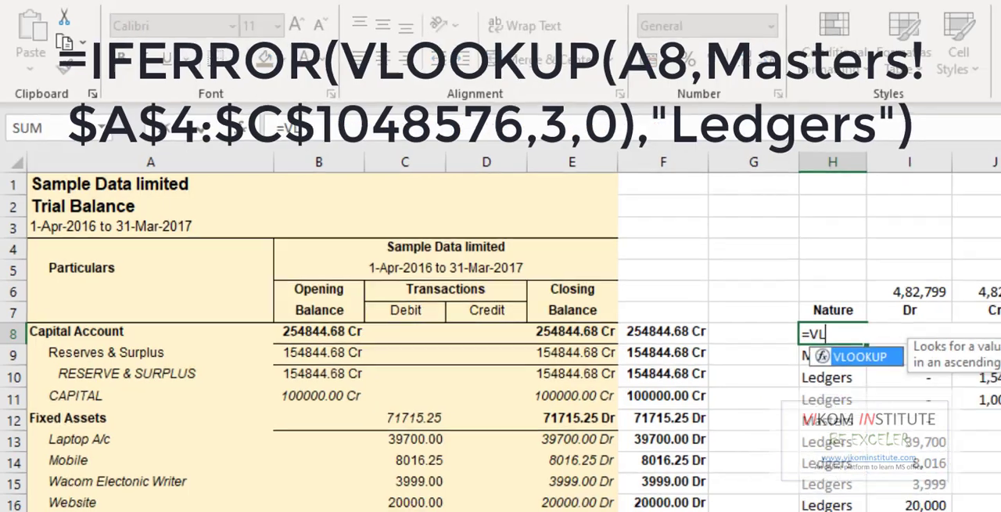
pyautogui.press('Tab')
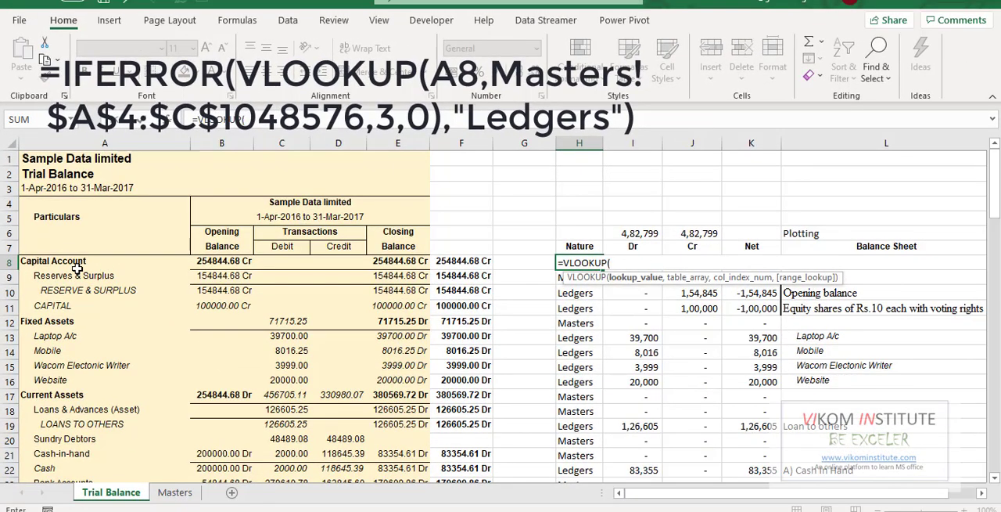
pyautogui.click(76, 267)
pyautogui.write(',')
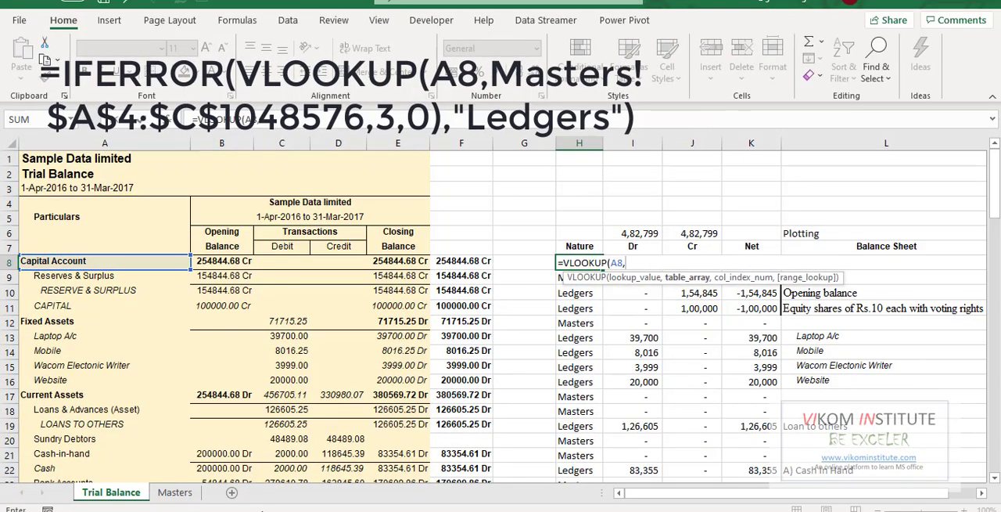
# - Set the VLOOKUP table array to the absolute range $A$4:$C$1048576 on the Masters sheet
pyautogui.click(176, 497)
pyautogui.click(77, 243)
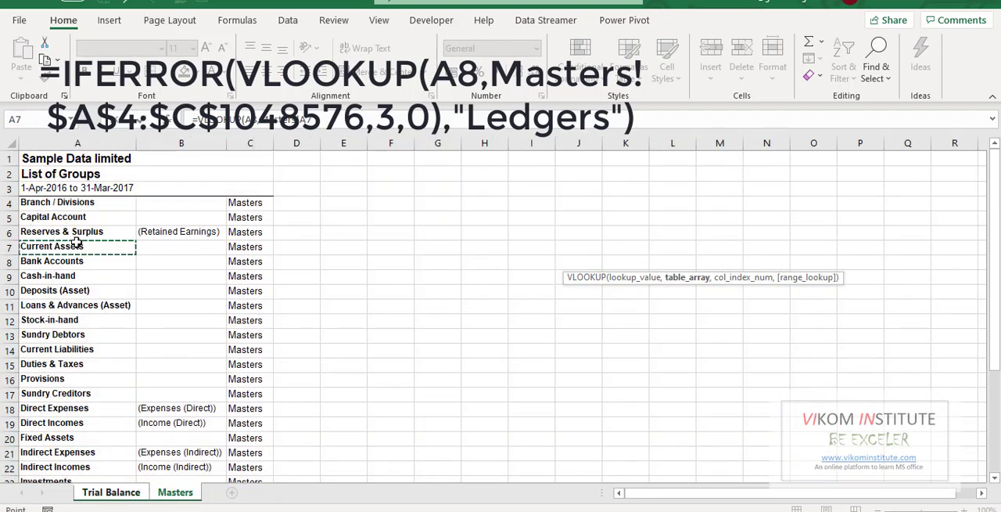
pyautogui.press('Up')
pyautogui.press('Up')
pyautogui.press('Up')
pyautogui.hotkey('ctrl', 'shift', 'Right')
pyautogui.hotkey('ctrl', 'shift', 'Down')
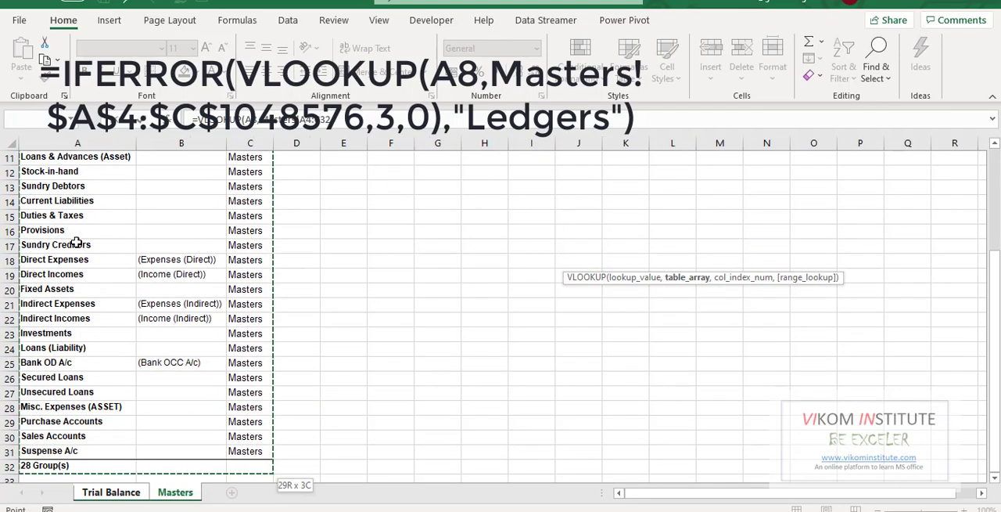
pyautogui.hotkey('ctrl', 'shift', 'Down')
pyautogui.write(',')
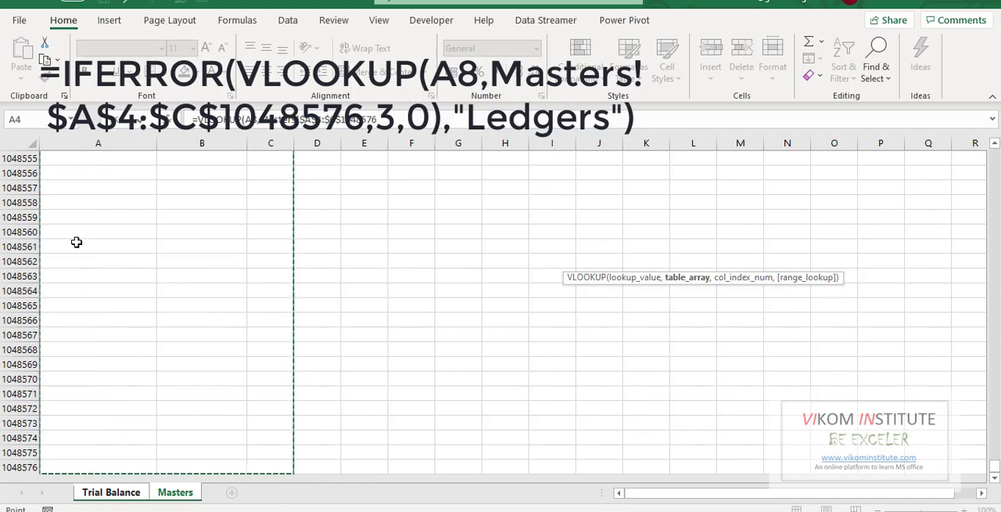
# - Remove the stray Trial Balance sheet reference and complete the VLOOKUP with column index 3 and range lookup 0
pyautogui.click(109, 492)
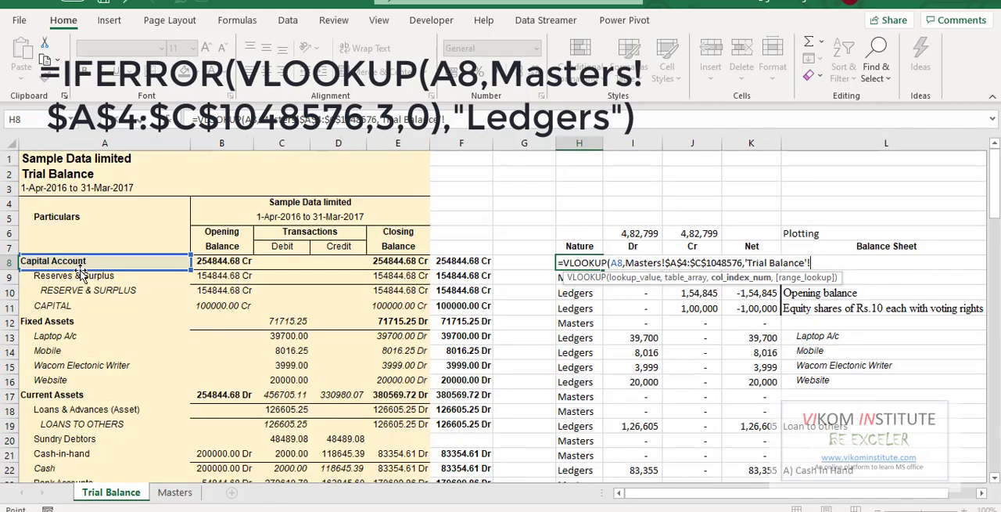
pyautogui.press('BackSpace')
pyautogui.press('BackSpace')
pyautogui.press('BackSpace')
pyautogui.press('BackSpace')
pyautogui.press('BackSpace')
pyautogui.press('BackSpace')
pyautogui.press('BackSpace')
pyautogui.press('BackSpace')
pyautogui.press('BackSpace')
pyautogui.press('BackSpace')
pyautogui.press('BackSpace')
pyautogui.press('BackSpace')
pyautogui.press('BackSpace')
pyautogui.press('BackSpace')
pyautogui.press('BackSpace')
pyautogui.press('BackSpace')
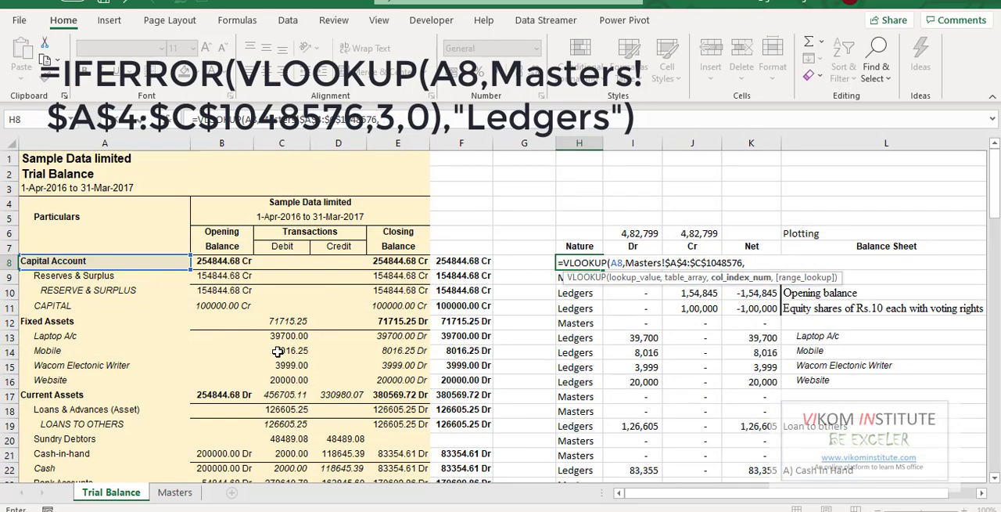
pyautogui.write('3,0)')
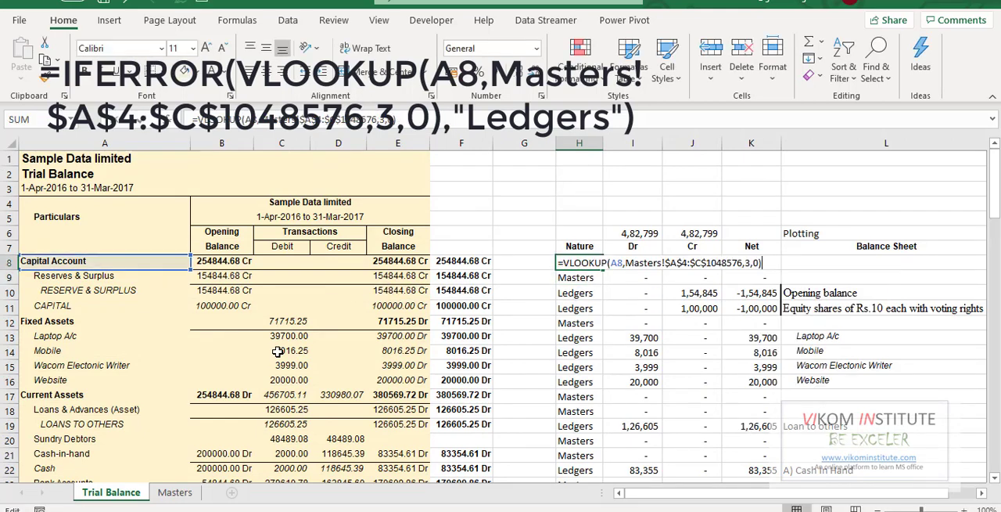
# - Wrap the VLOOKUP formula in H8 in an IFERROR function
pyautogui.press('Left')
pyautogui.press('Left')
pyautogui.press('Left')
pyautogui.press('Left')
pyautogui.press('Left')
pyautogui.press('Left')
pyautogui.press('Left')
pyautogui.press('Left')
pyautogui.press('Left')
pyautogui.press('Left')
pyautogui.press('Left')
pyautogui.press('Left')
pyautogui.press('Left')
pyautogui.press('Left')
pyautogui.press('Left')
pyautogui.press('Left')
pyautogui.press('Left')
pyautogui.press('Left')
pyautogui.press('Left')
pyautogui.press('Left')
pyautogui.press('Left')
pyautogui.press('Left')
pyautogui.press('Left')
pyautogui.press('Left')
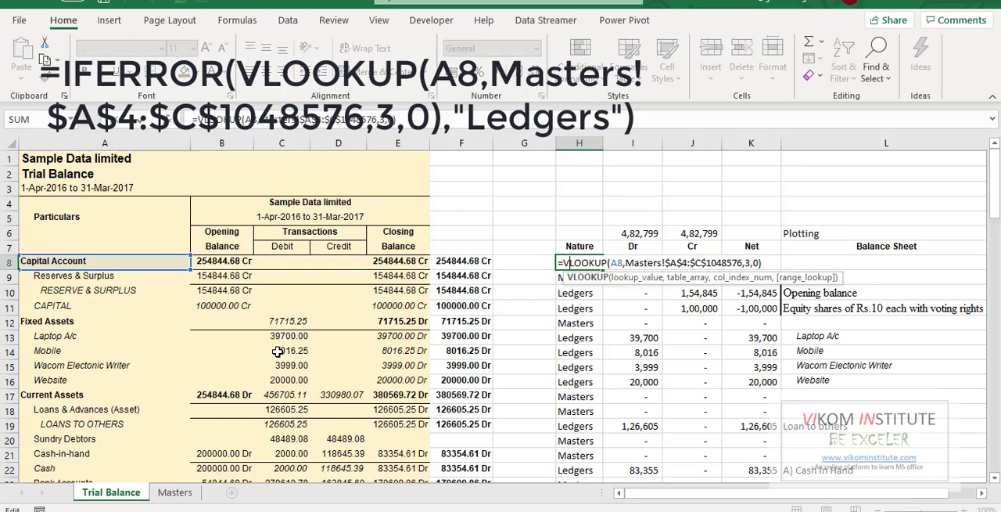
pyautogui.write('IF')
pyautogui.press('Down')
pyautogui.press('Tab')
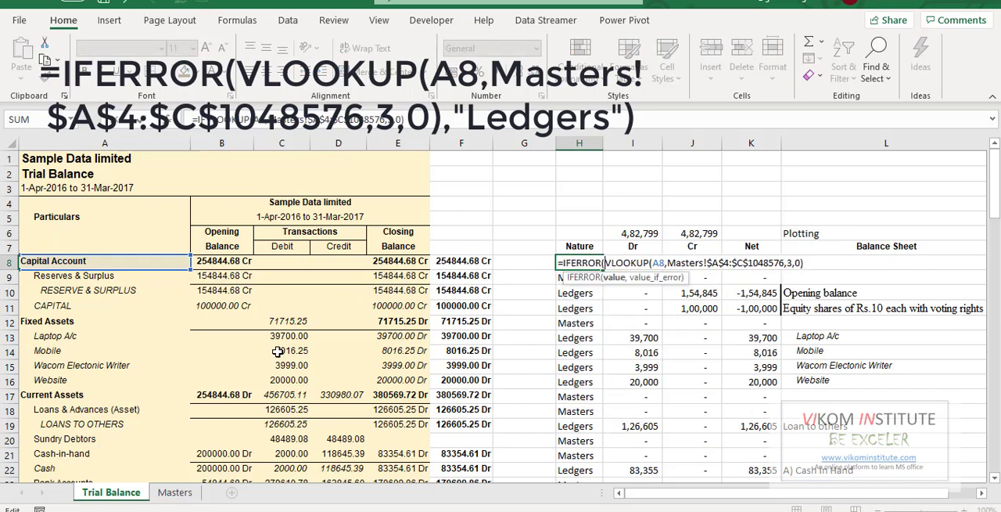
# - Add "Ledgers" as the value if error and enter the completed IFERROR formula in H8
pyautogui.press('Right')
pyautogui.press('Right')
pyautogui.press('Right')
pyautogui.press('Right')
pyautogui.press('Right')
pyautogui.press('Right')
pyautogui.press('Right')
pyautogui.press('Right')
pyautogui.press('Right')
pyautogui.press('Right')
pyautogui.press('Right')
pyautogui.press('Right')
pyautogui.press('Right')
pyautogui.press('Right')
pyautogui.press('Right')
pyautogui.press('Right')
pyautogui.press('Right')
pyautogui.press('Right')
pyautogui.press('Right')
pyautogui.press('Right')
pyautogui.press('Right')
pyautogui.press('Right')
pyautogui.press('Right')
pyautogui.press('Right')
pyautogui.press('Right')
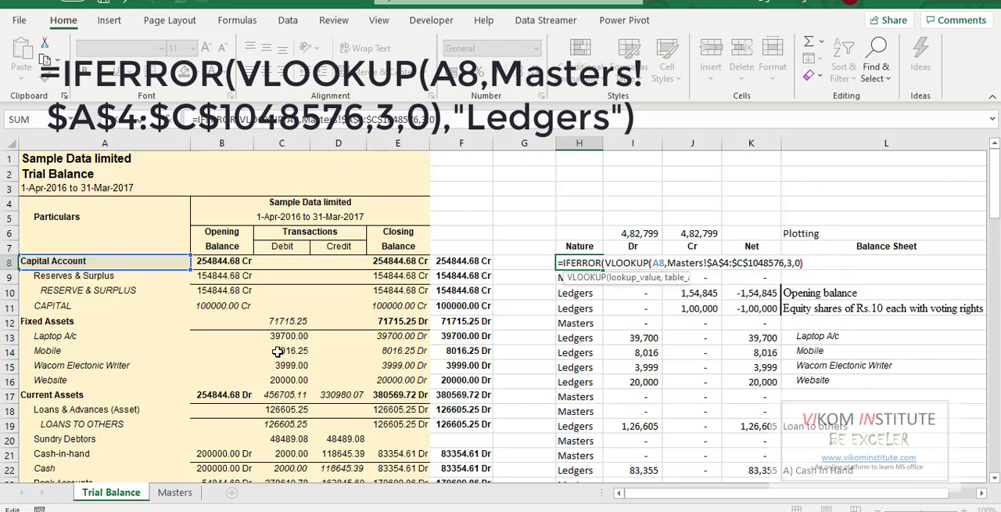
pyautogui.write(',"lEDGE')
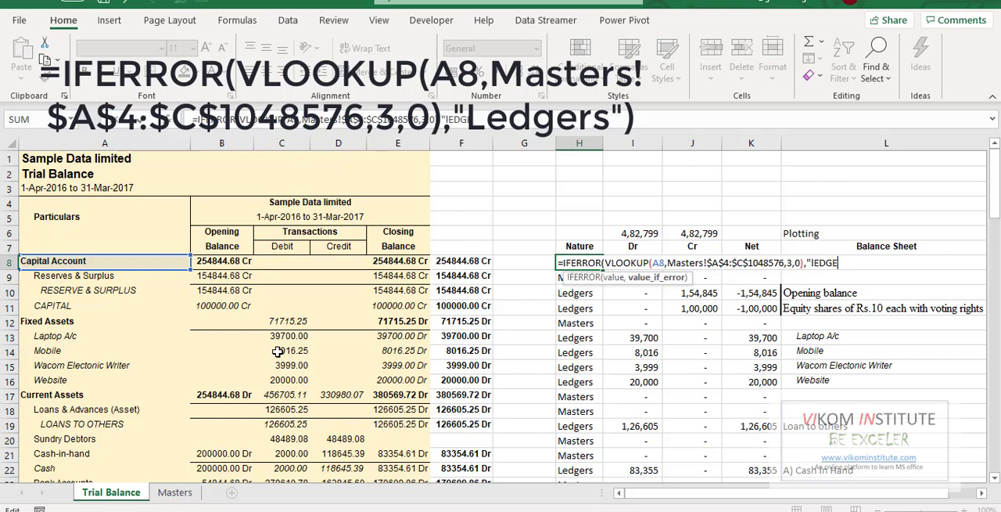
pyautogui.write('RS"')
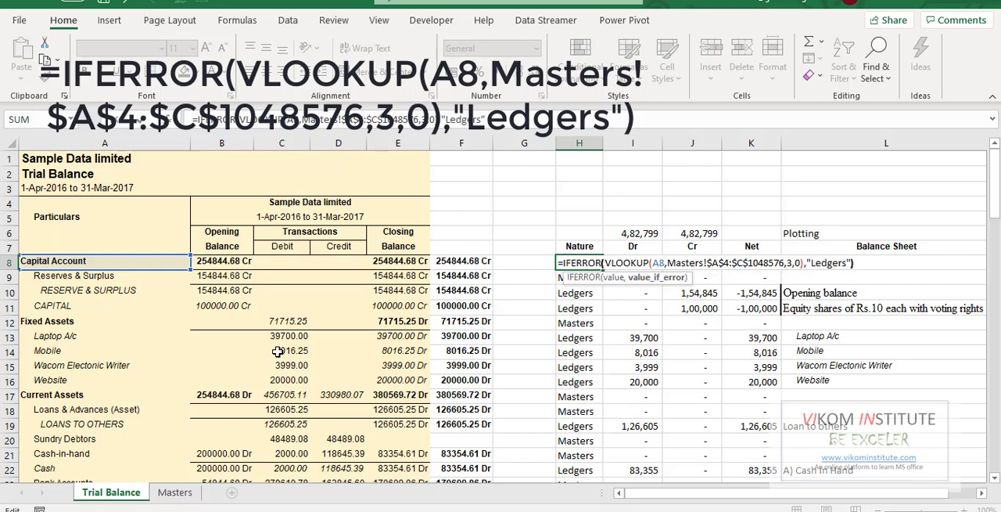
pyautogui.press('Return')
pyautogui.press('Up')
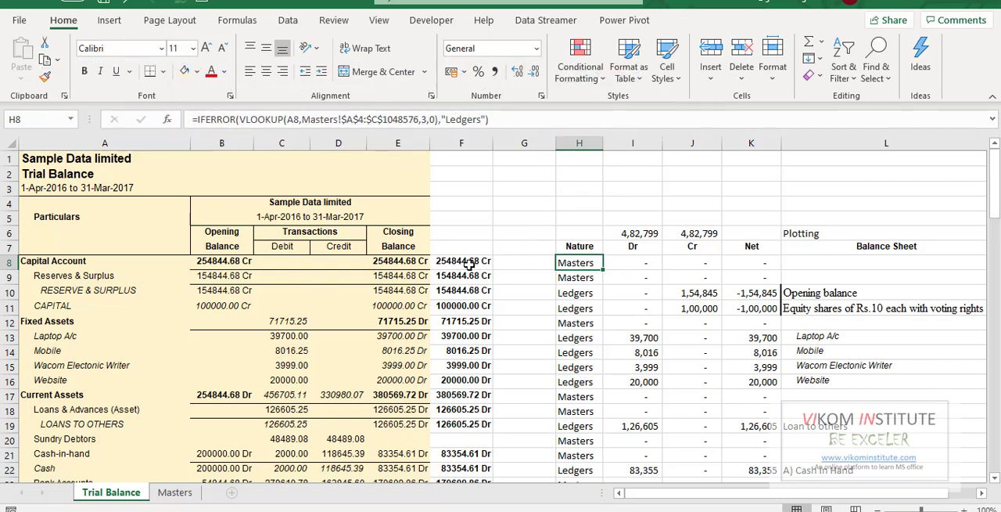
# - Examine the Dr and Cr formulas in I8 and J8 and compare their conditions, leaving both formulas as they are
pyautogui.click(628, 262)
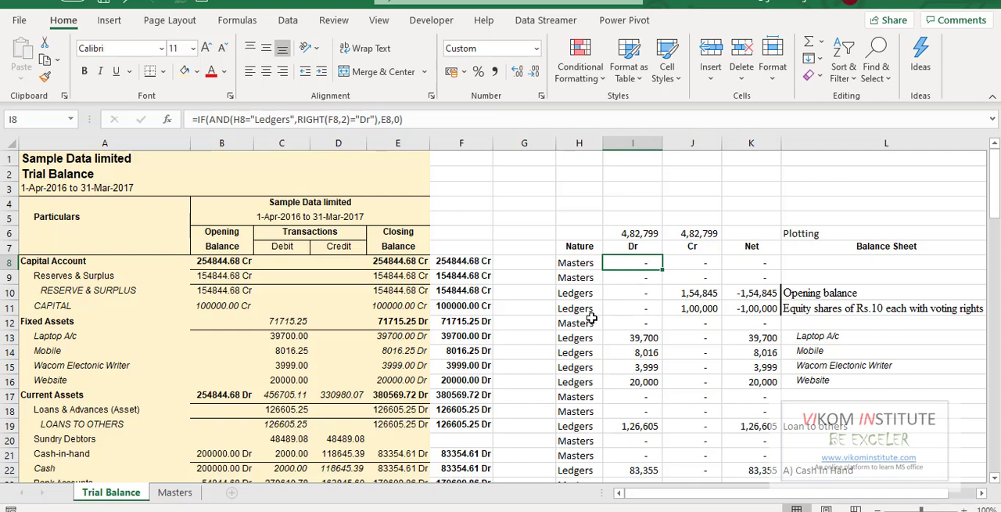
pyautogui.doubleClick(630, 264)
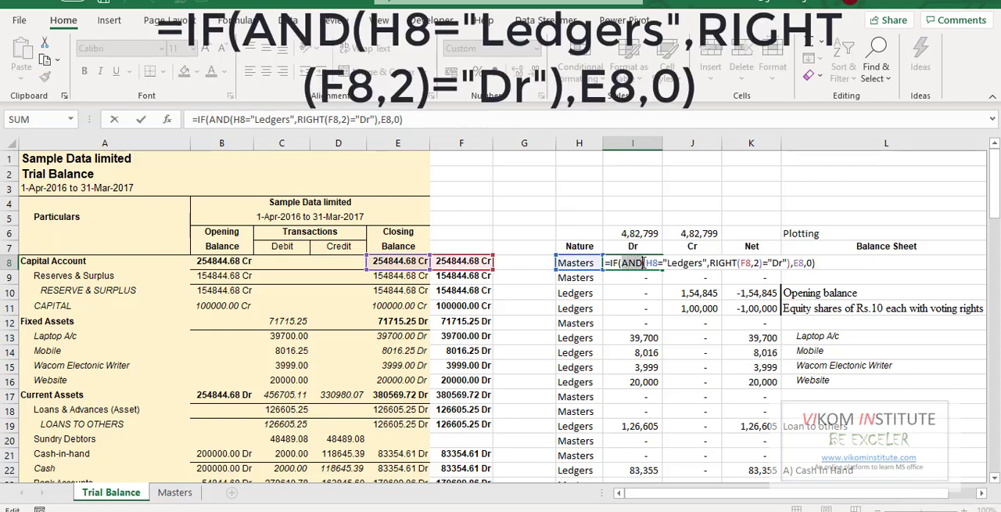
pyautogui.doubleClick(636, 263)
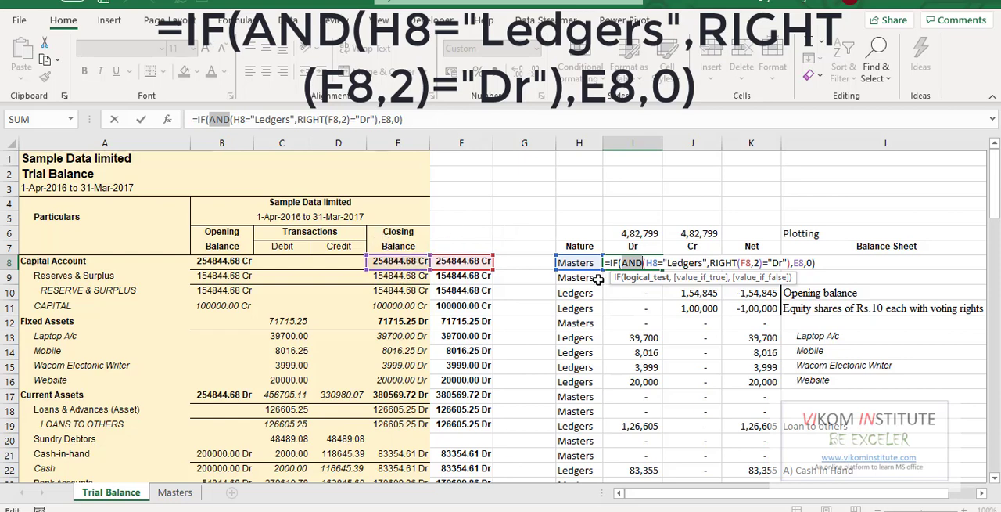
pyautogui.hotkey('ctrl', 'Return')
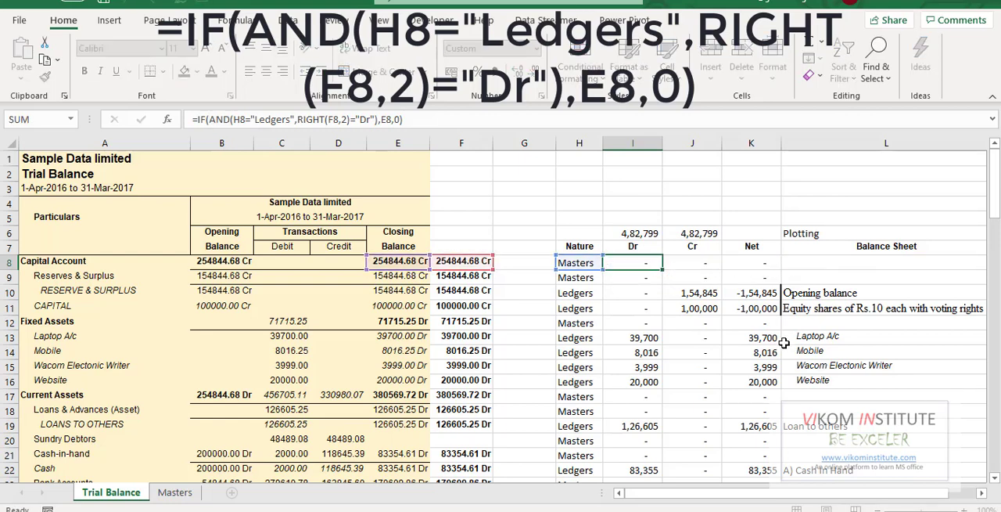
pyautogui.click(684, 264)
pyautogui.press('F2')
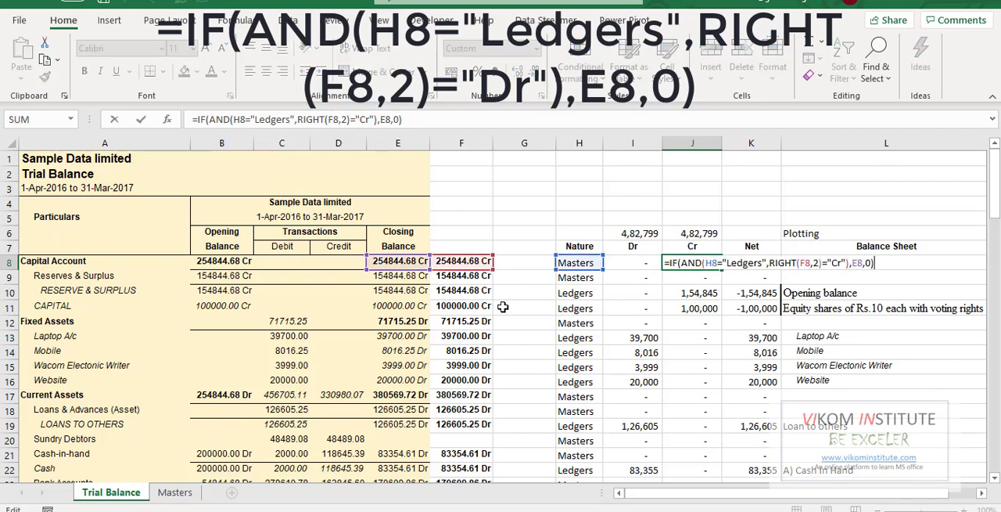
pyautogui.press('Escape')
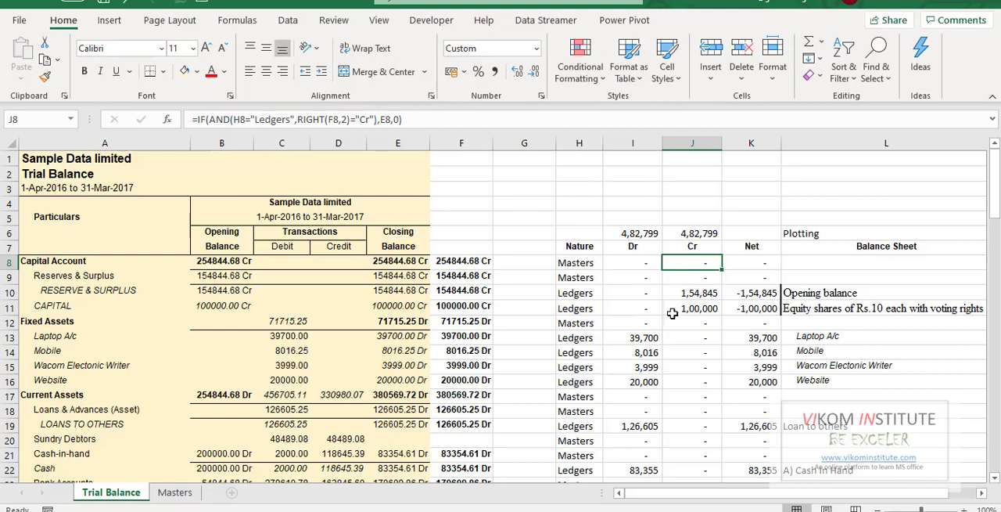
pyautogui.click(635, 262)
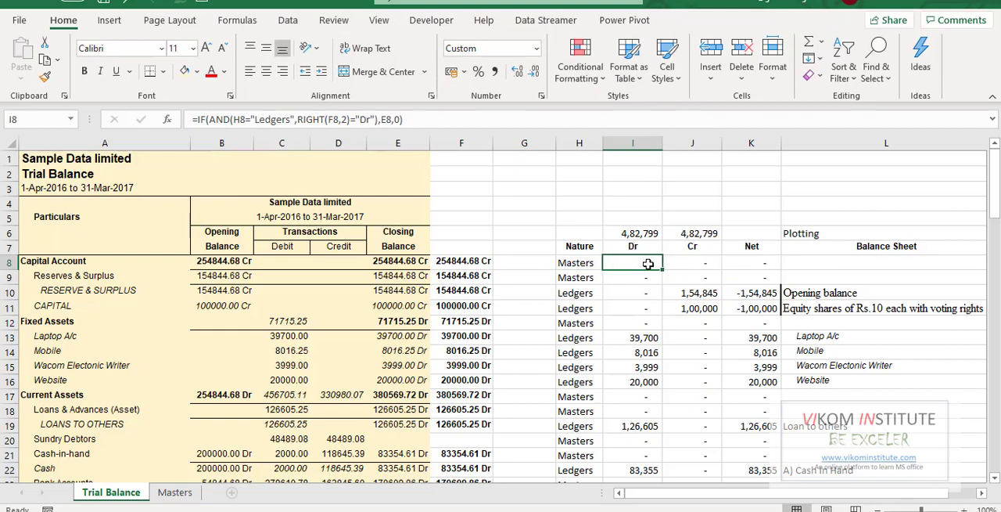
pyautogui.click(685, 263)
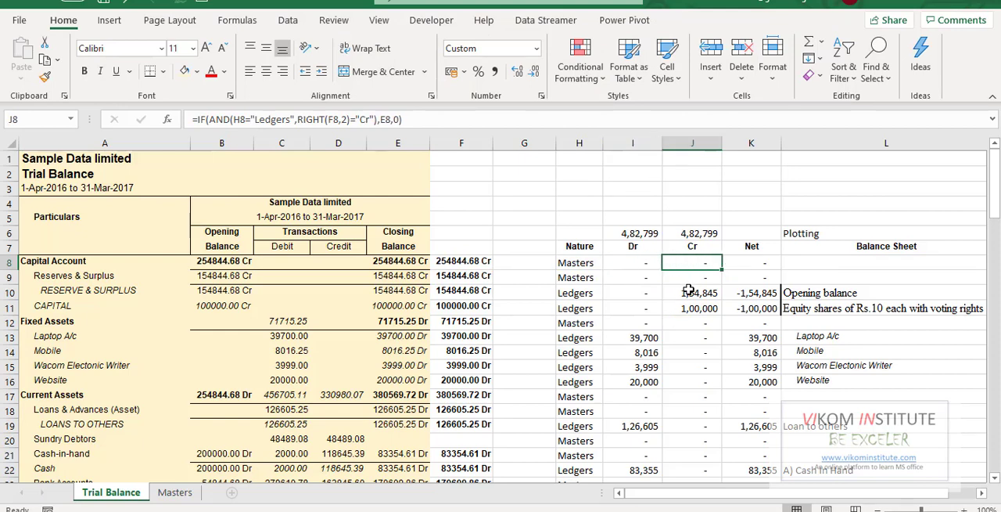
pyautogui.click(639, 266)
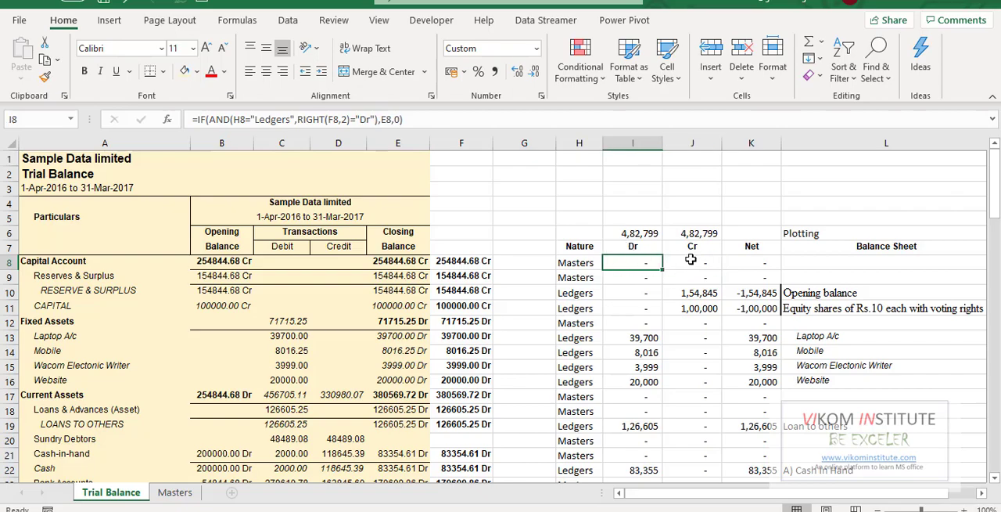
# - Compare the Dr and Cr totals in row 6 and examine the Net formula in K8
pyautogui.moveTo(640, 235); pyautogui.dragTo(695, 238)
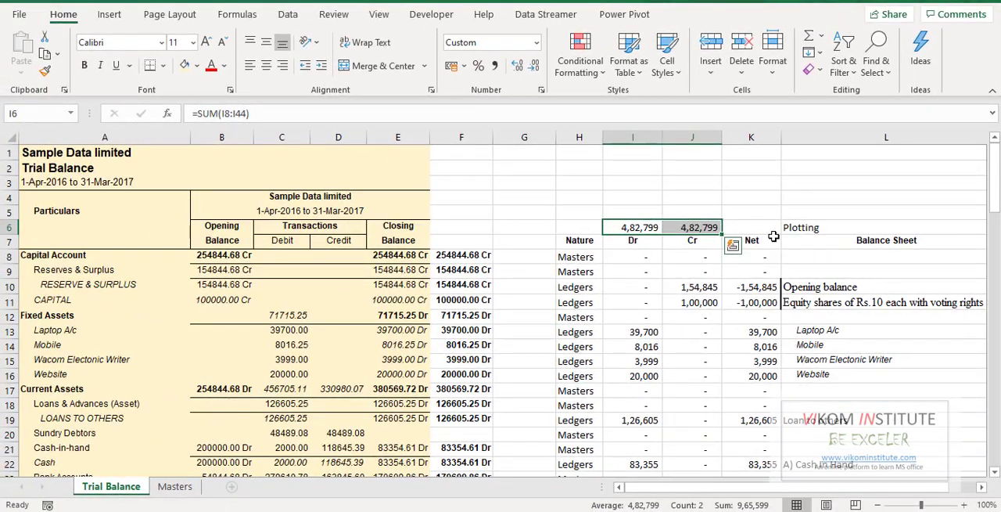
pyautogui.click(773, 238)
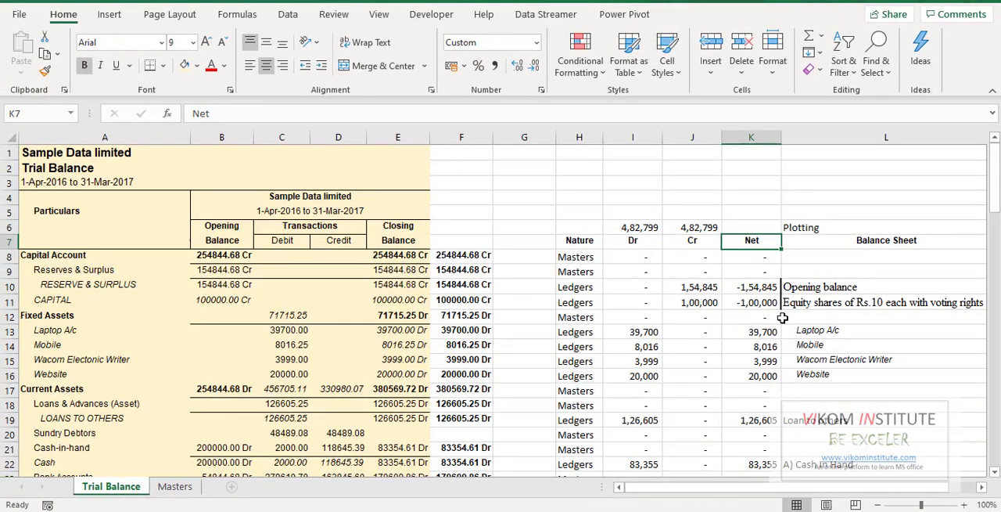
pyautogui.click(751, 265)
pyautogui.press('F2')
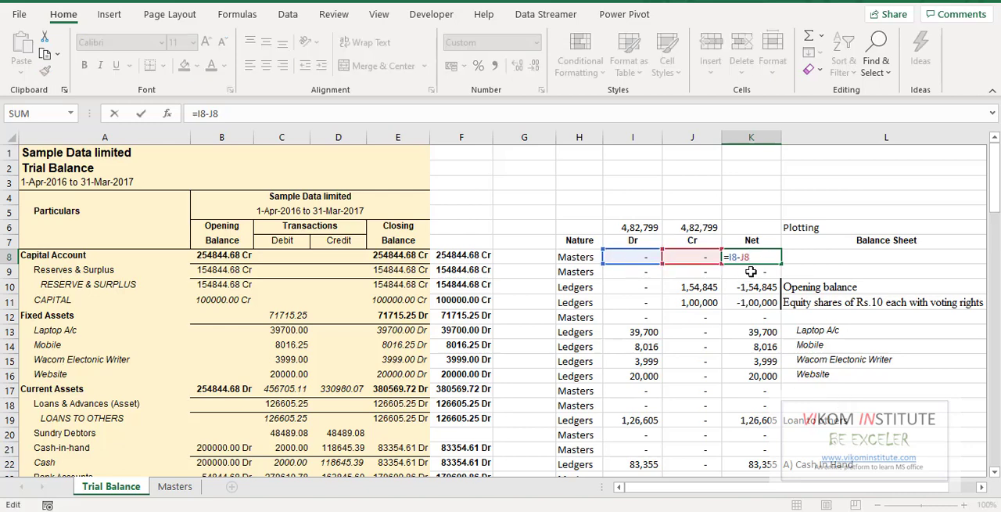
pyautogui.press('Escape')
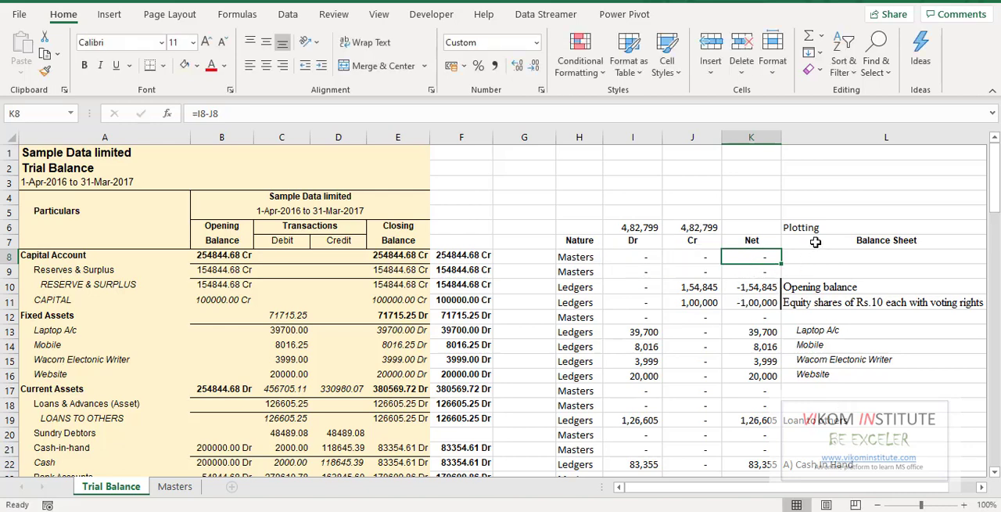
# - Review the Balance Sheet and PL plotting columns, view the balance-sheet-pl-cash-flow workbook, and return to TrialBal.xlsx
pyautogui.click(816, 241)
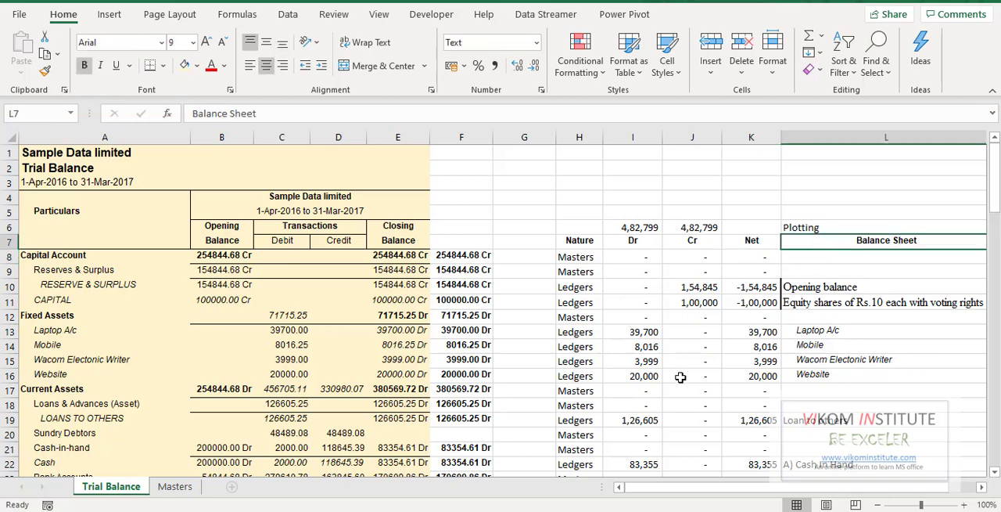
pyautogui.press('Right')
pyautogui.press('Left')
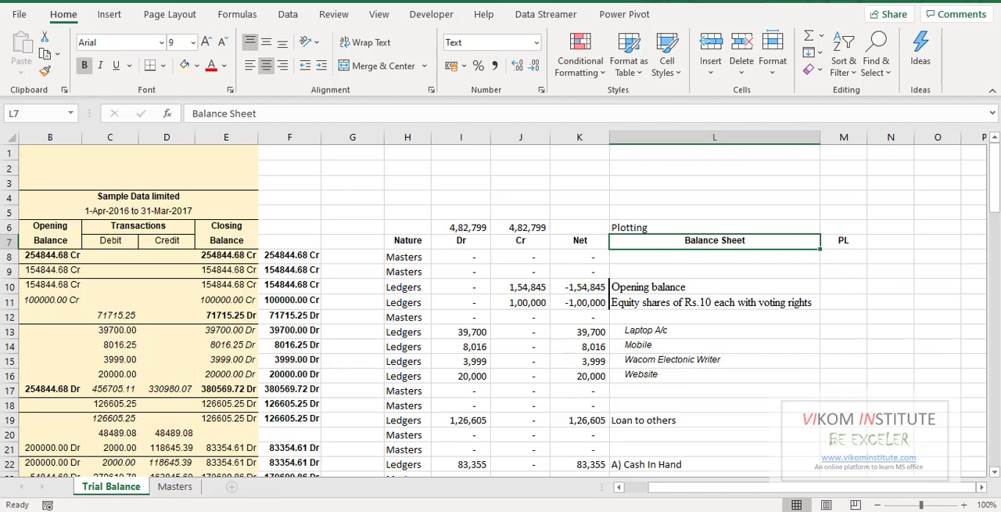
pyautogui.click(602, 508)
pyautogui.click(634, 484)
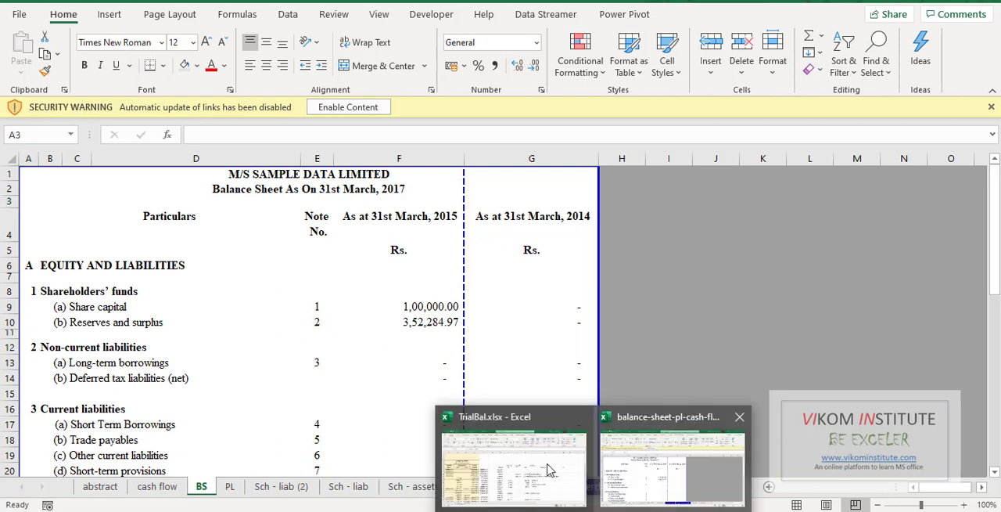
pyautogui.click(514, 466)
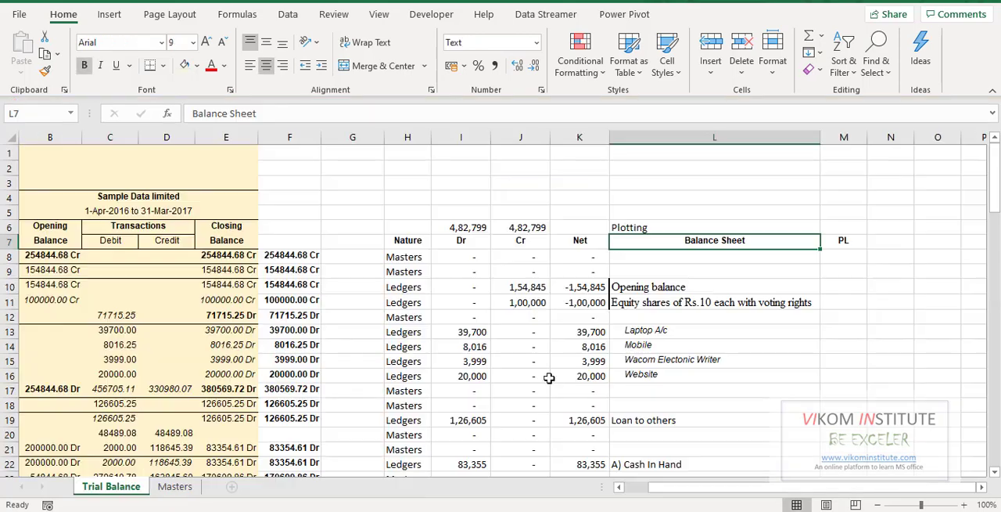
# - Trace the plotted head in L10 back to the RESERVE & SURPLUS ledger and check the CAPITAL ledger below it
pyautogui.click(626, 287)
pyautogui.press('Left')
pyautogui.press('Left')
pyautogui.press('Left')
pyautogui.press('Left')
pyautogui.press('Left')
pyautogui.press('Left')
pyautogui.press('Left')
pyautogui.press('Left')
pyautogui.press('Left')
pyautogui.press('Left')
pyautogui.press('Left')
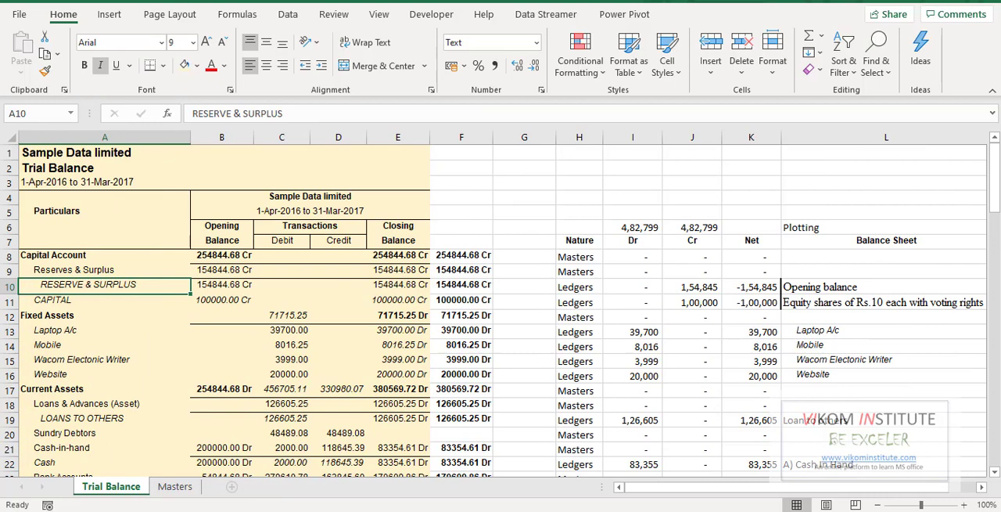
pyautogui.press('Down')
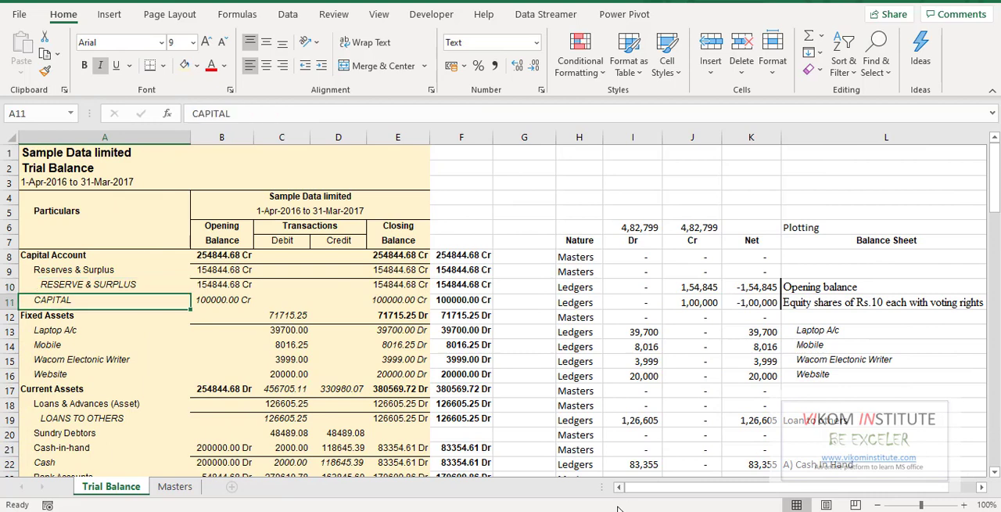
# - Switch to the balance-sheet-pl-cash-flow workbook and copy "Equity shares of Rs.10 each with voting rights" from A10 of Sch - liab (2)
pyautogui.moveTo(618, 508)
pyautogui.click(665, 470)
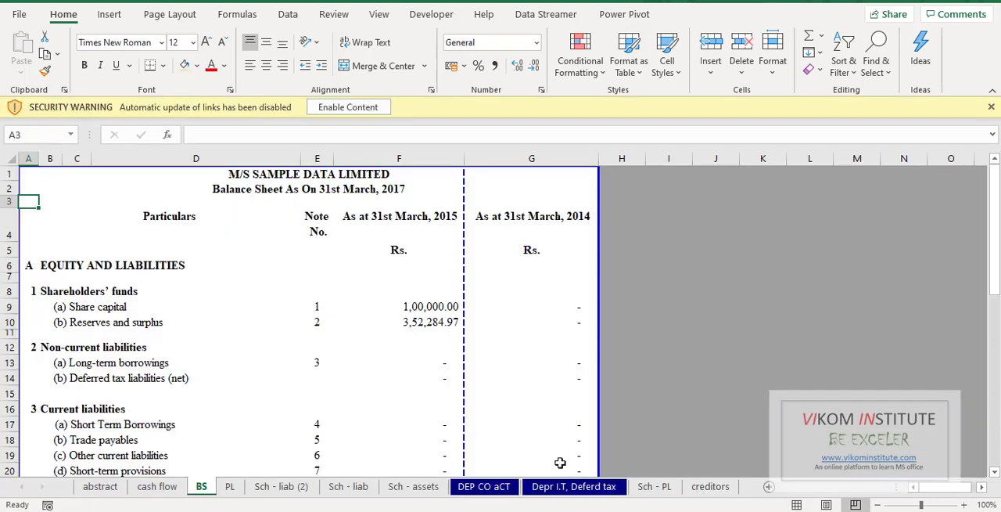
pyautogui.click(280, 486)
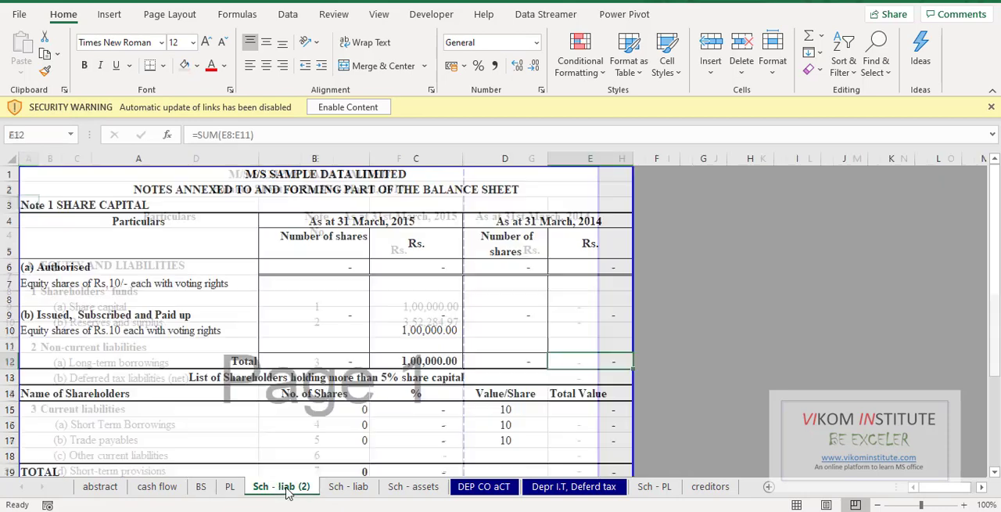
pyautogui.click(75, 313)
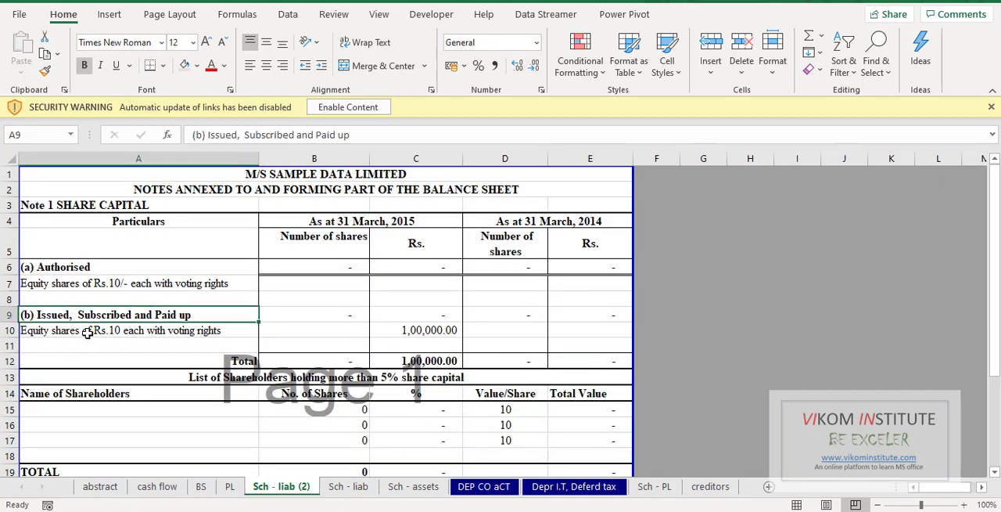
pyautogui.click(88, 332)
pyautogui.hotkey('ctrl', 'c')
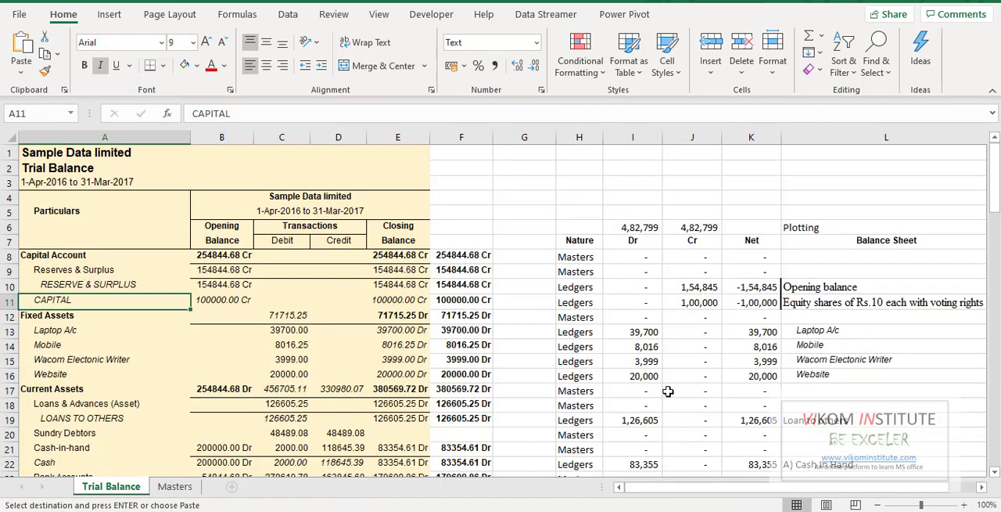
# - Return to TrialBal.xlsx and check the plotted balance sheet heads in L10, L11 and L22
pyautogui.click(550, 463)
pyautogui.click(806, 285)
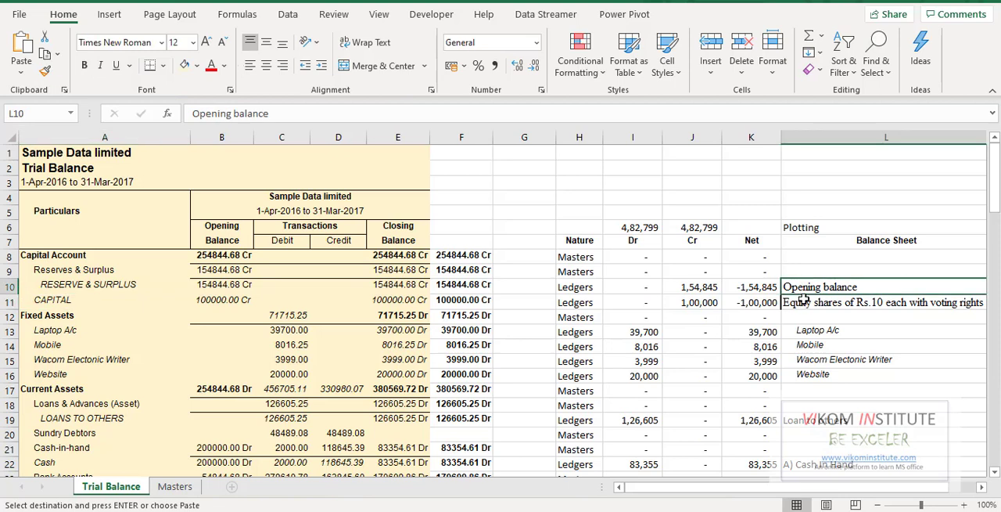
pyautogui.click(808, 302)
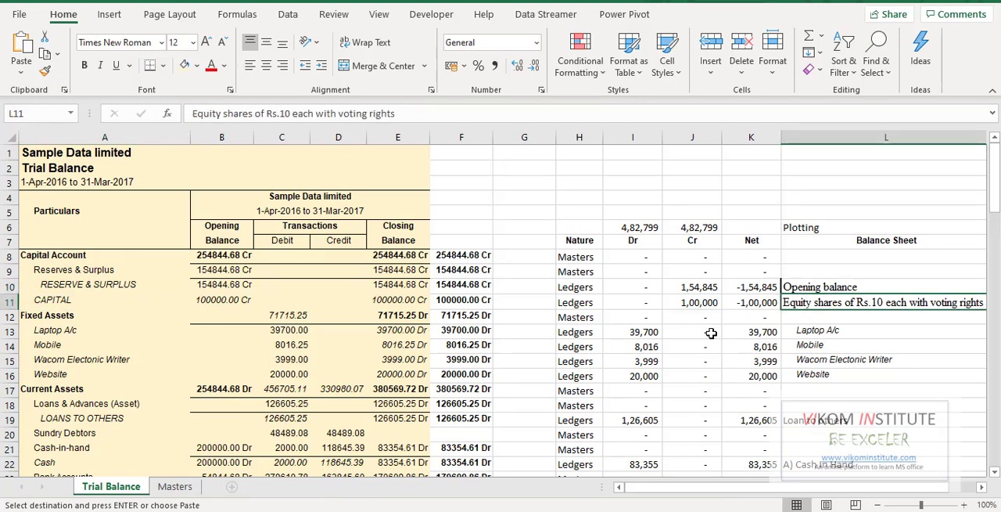
pyautogui.click(812, 463)
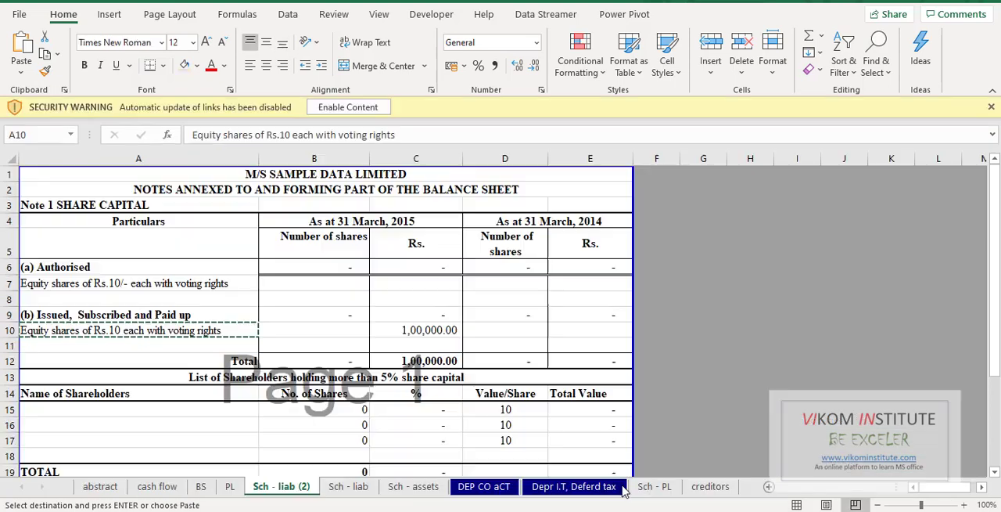
# - Switch to the balance-sheet-pl-cash-flow workbook and examine the Cash In Hand head and its SUMIFS formula in B37 of Sch - assets
pyautogui.click(645, 473)
pyautogui.click(403, 491)
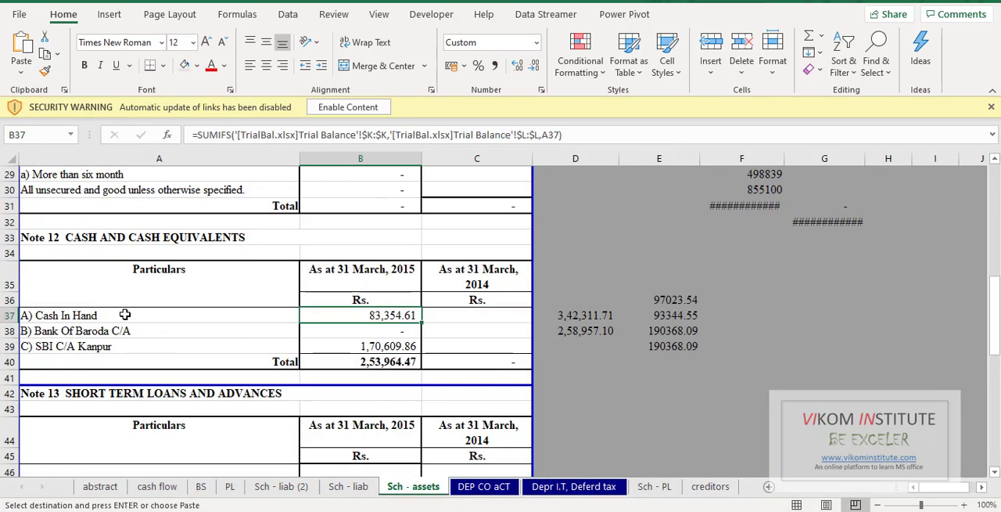
pyautogui.scroll(1, 137, 320)
pyautogui.click(121, 364)
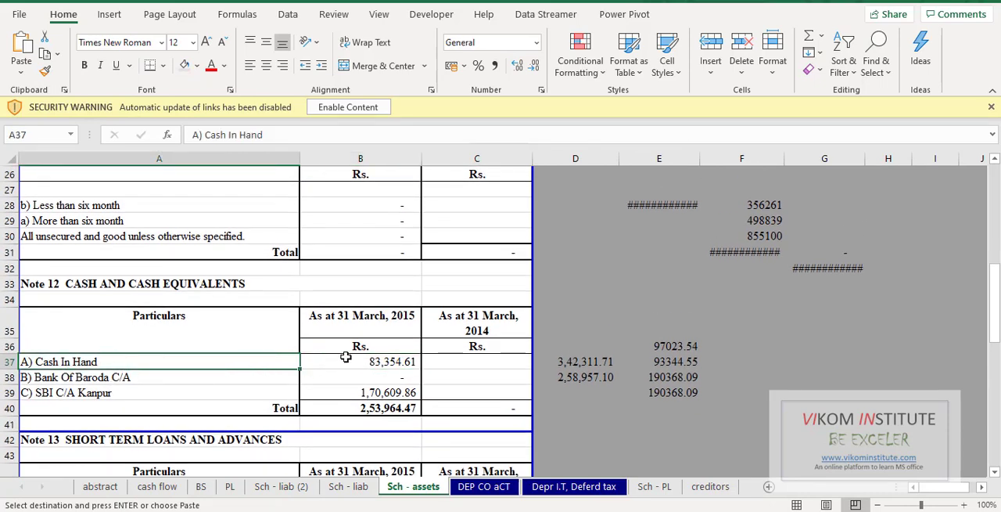
pyautogui.click(373, 361)
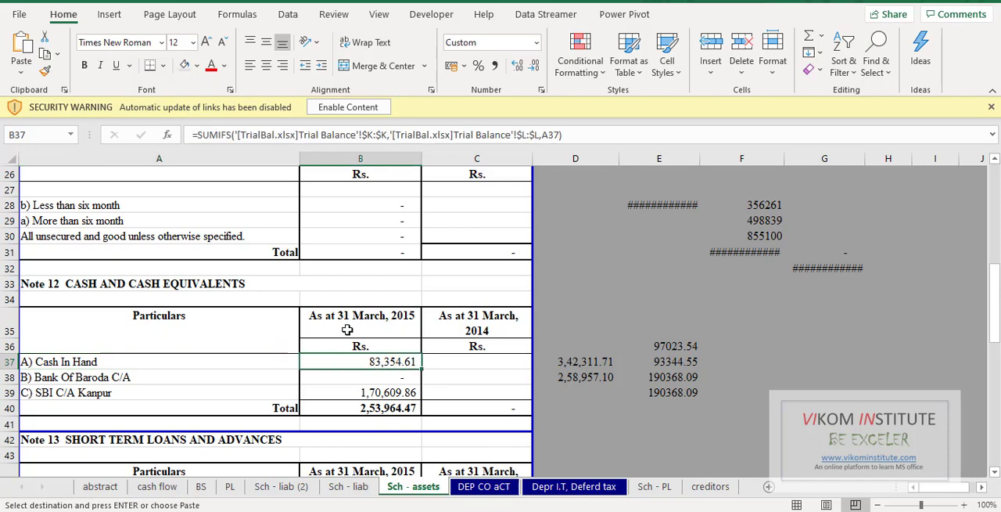
# - Check the Cash In Hand head in A37, return to TrialBal.xlsx and review the plotted balance sheet and PL heads around L24
pyautogui.click(96, 361)
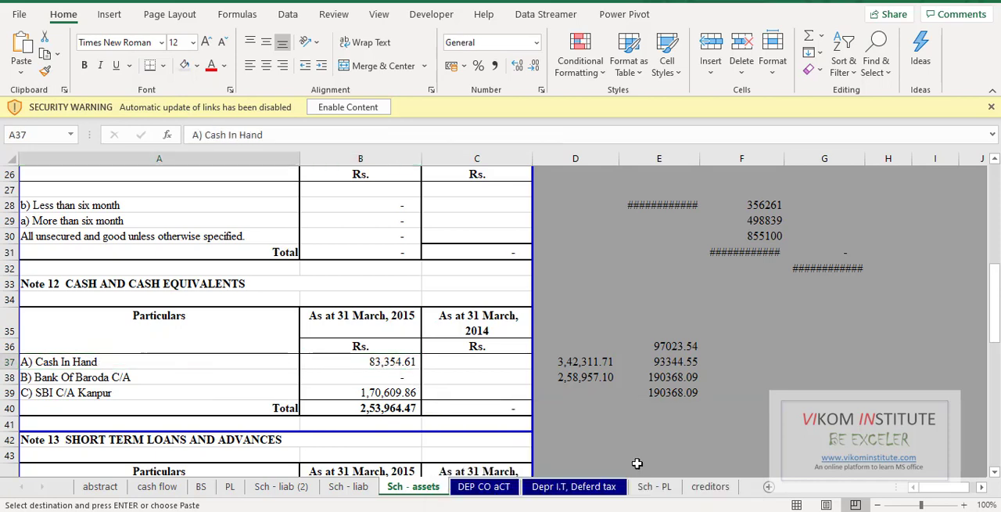
pyautogui.click(486, 443)
pyautogui.click(856, 316)
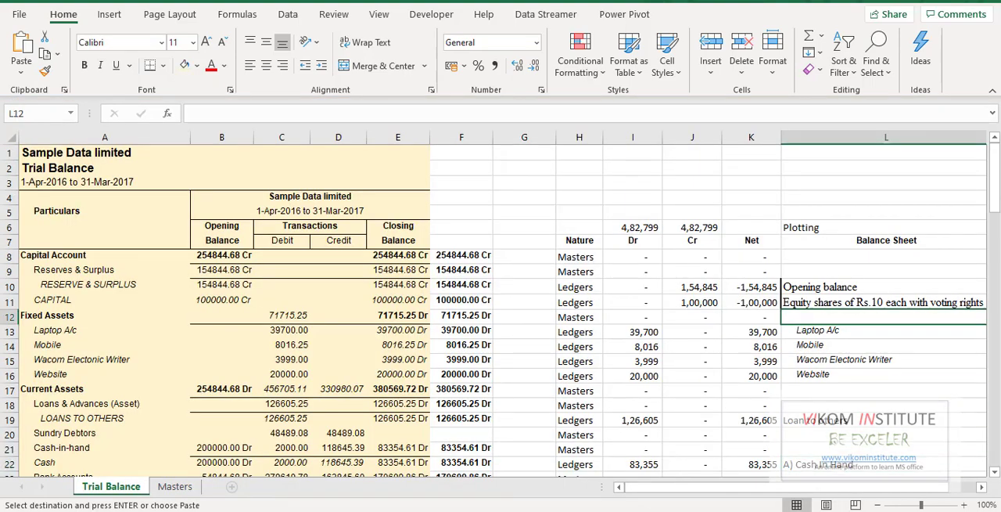
pyautogui.press('Right')
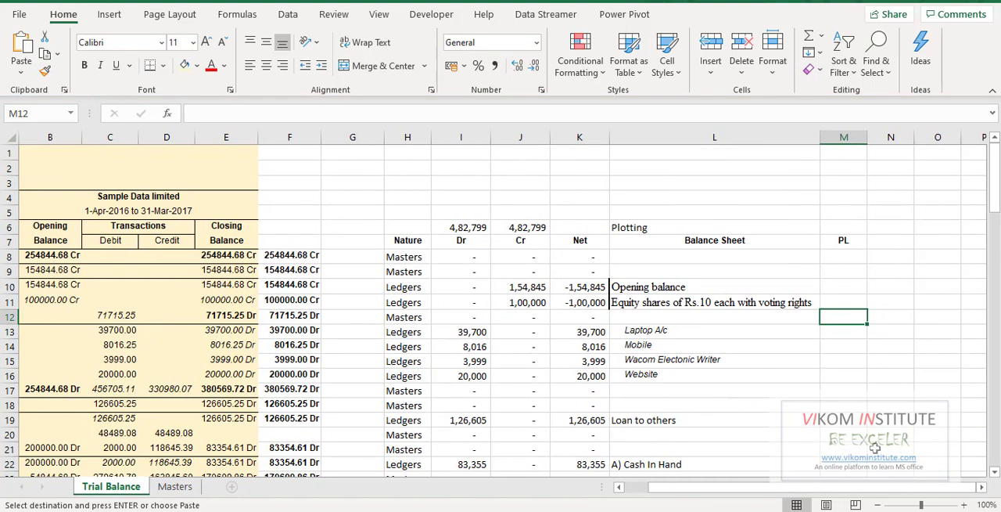
pyautogui.scroll(-5, 874, 445)
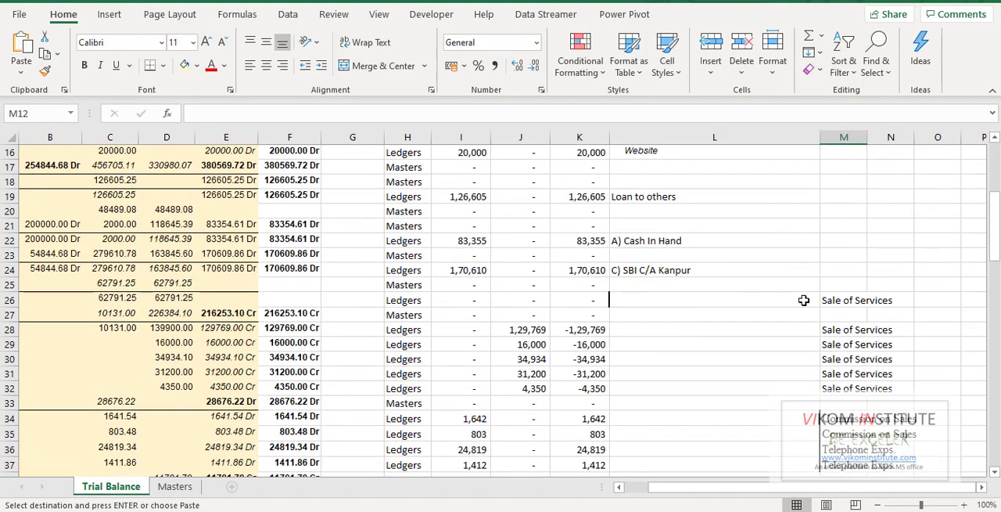
pyautogui.click(699, 267)
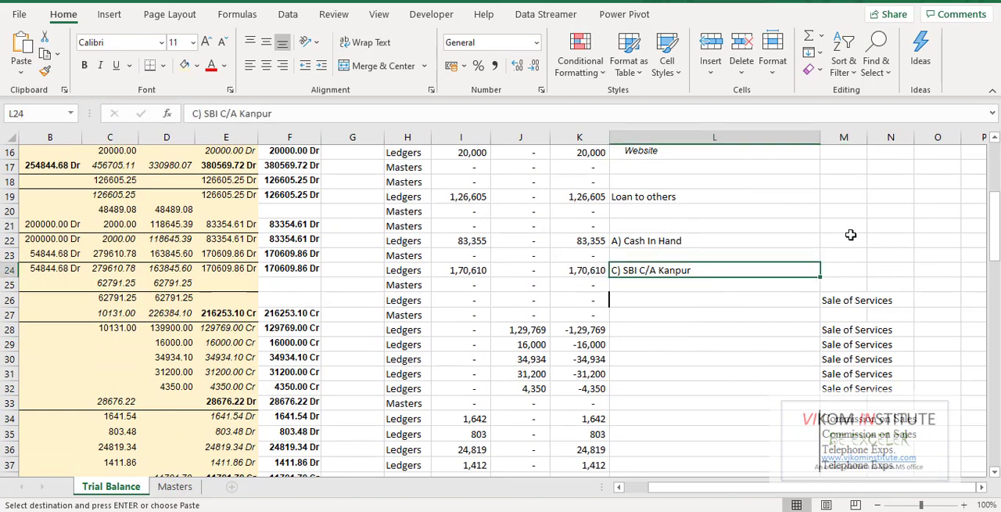
# - Compare the Ledgers entries in H10:H11 with the Masters entries in H8:H9 of the Nature column
pyautogui.scroll(4, 644, 299)
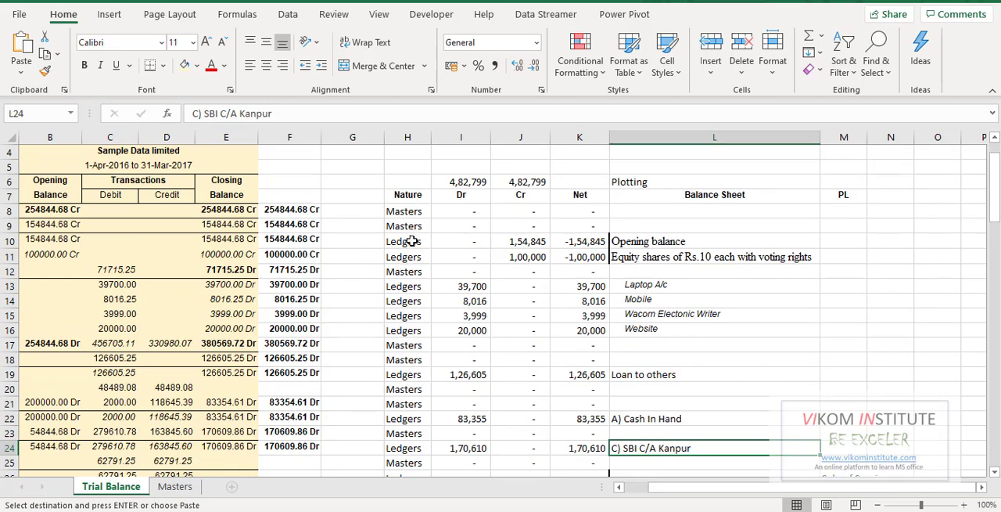
pyautogui.moveTo(405, 243); pyautogui.dragTo(413, 259)
pyautogui.moveTo(405, 211); pyautogui.dragTo(414, 228)
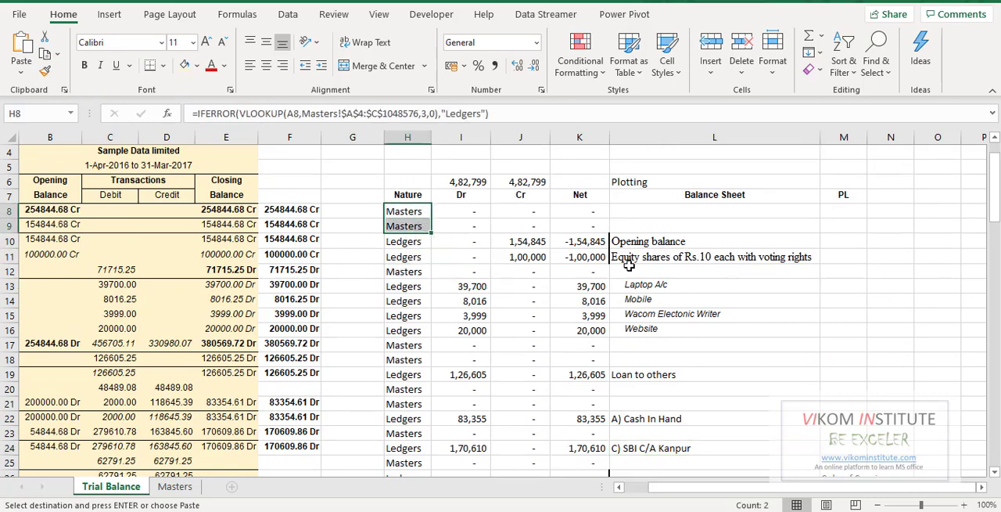
pyautogui.hotkey('ctrl', 'v')
# - Switch to the balance-sheet-pl-cash-flow workbook and inspect the SUMIFS formula in C10 of Sch - liab (2)
pyautogui.hotkey('ctrl', 'Tab')
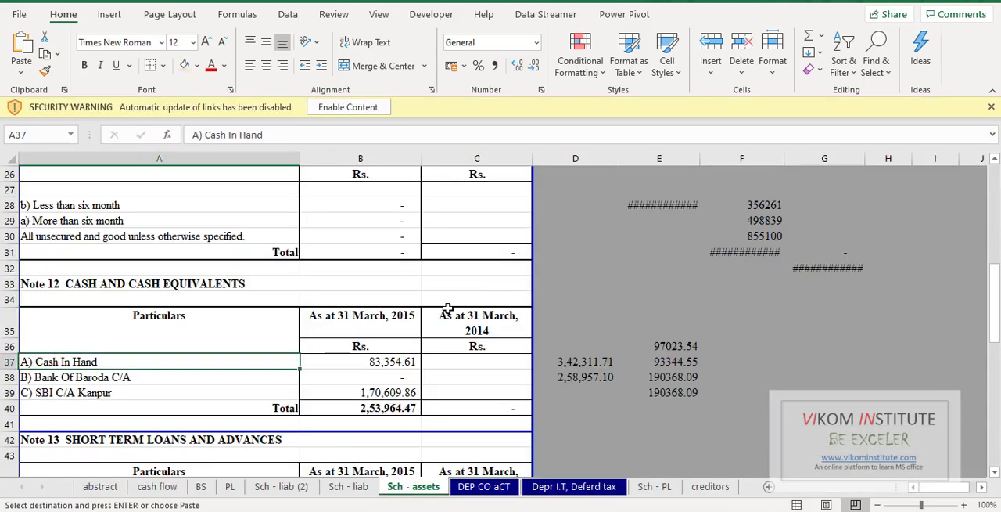
pyautogui.scroll(8, 449, 301)
pyautogui.click(296, 488)
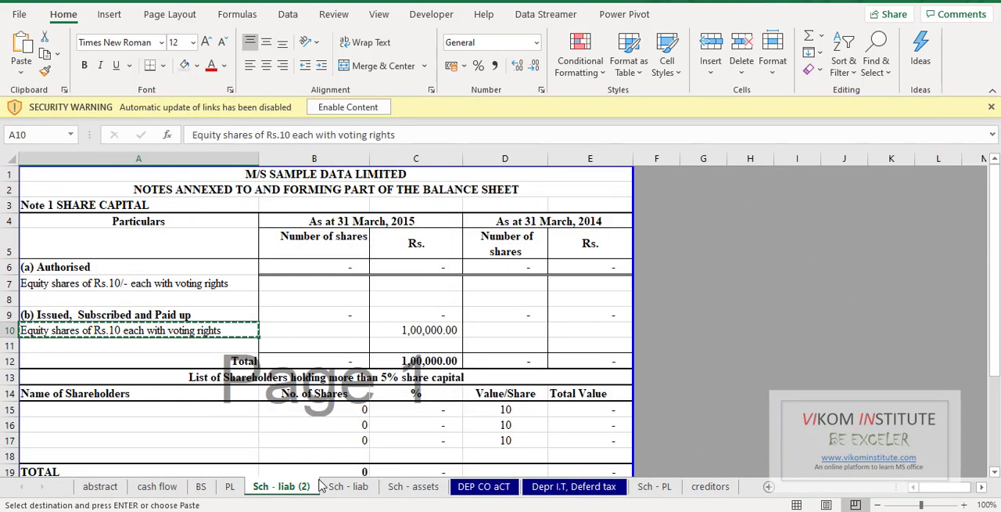
pyautogui.click(415, 334)
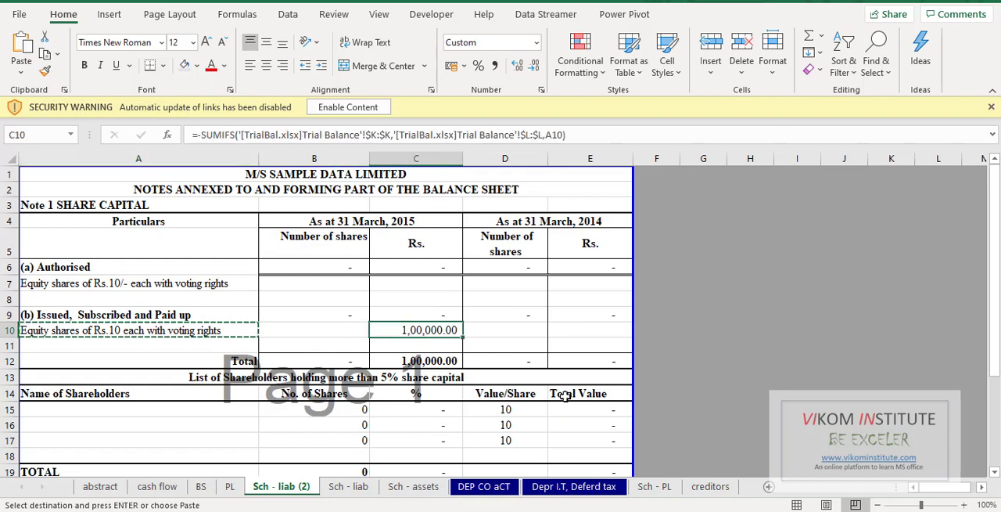
pyautogui.press('F2')
pyautogui.press('Escape')
# - Trace the SUMIFS arguments: Net column K and Balance Sheet column L in TrialBal.xlsx, and criterion A10 in Sch - liab (2)
pyautogui.hotkey('ctrl', 'Tab')
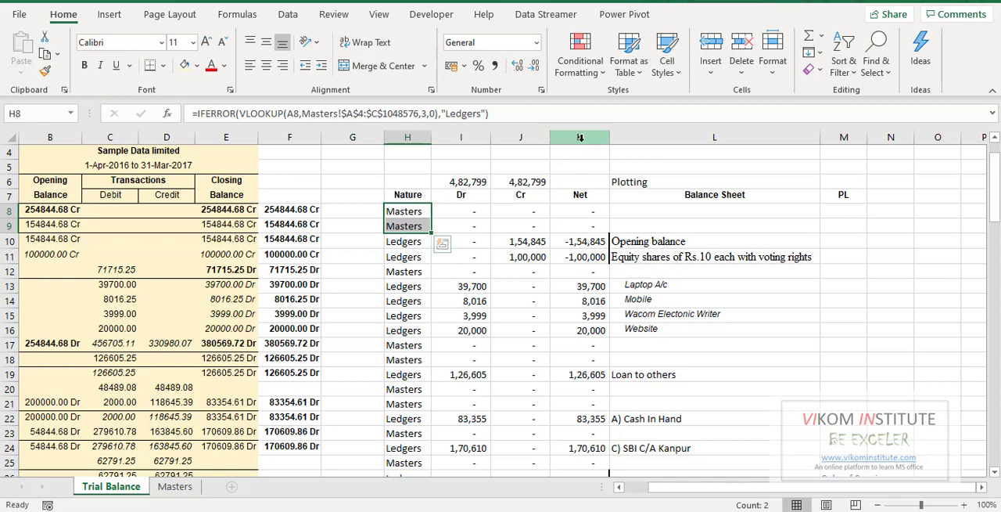
pyautogui.click(579, 138)
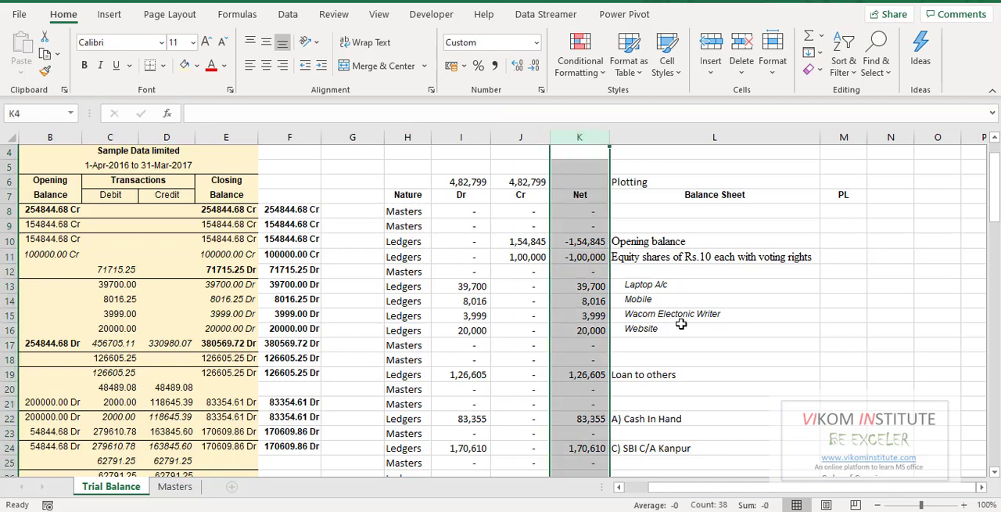
pyautogui.click(716, 143)
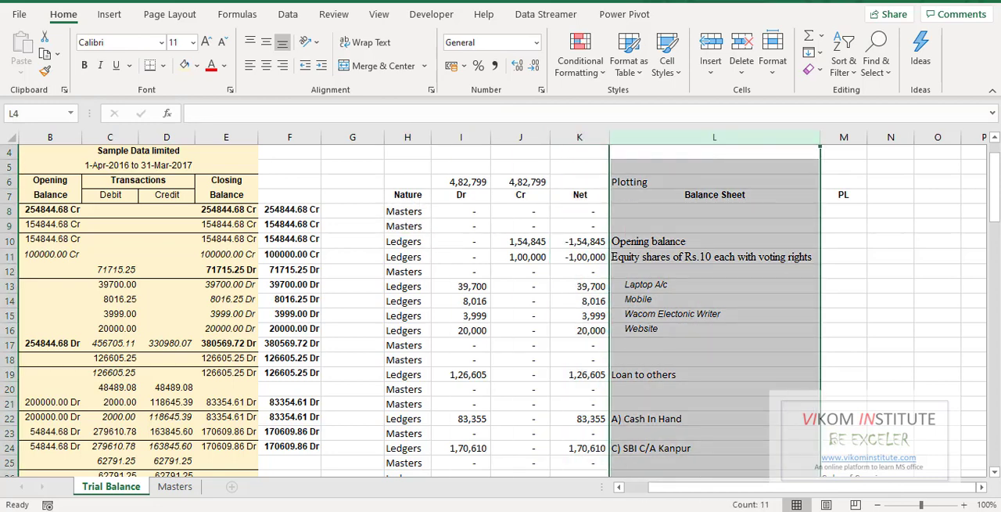
pyautogui.moveTo(593, 511)
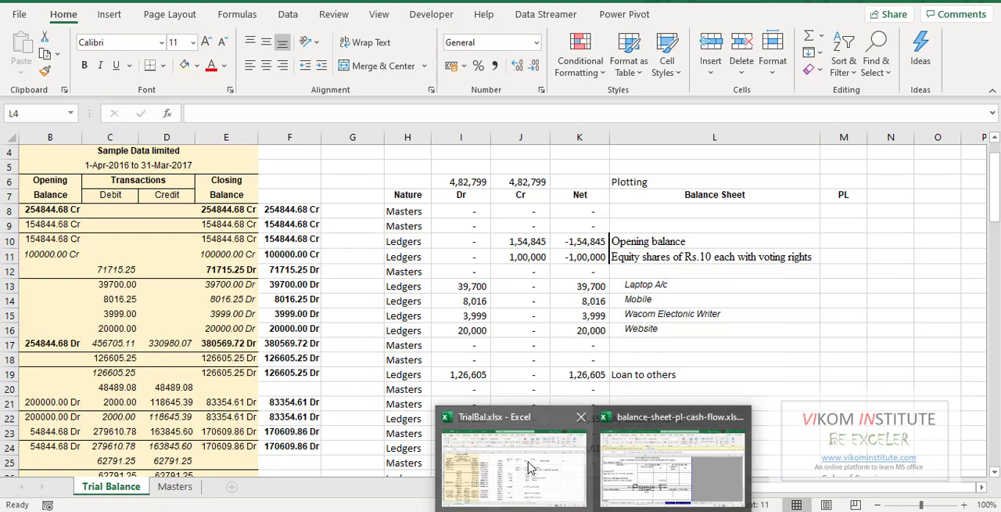
pyautogui.click(604, 463)
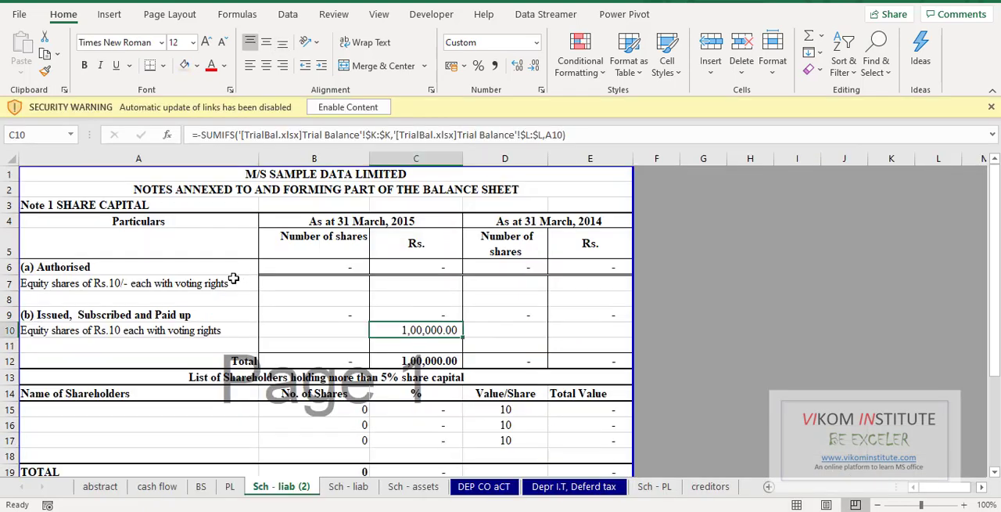
pyautogui.click(182, 334)
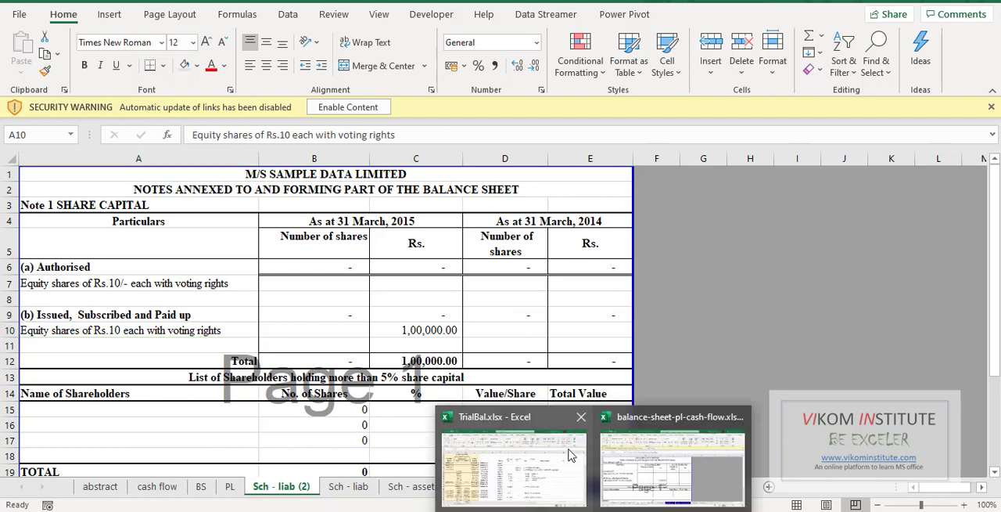
# - Check the Net value in K10 of TrialBal.xlsx, then examine the minus sign in the C10 SUMIFS formula of Sch - liab (2)
pyautogui.click(546, 460)
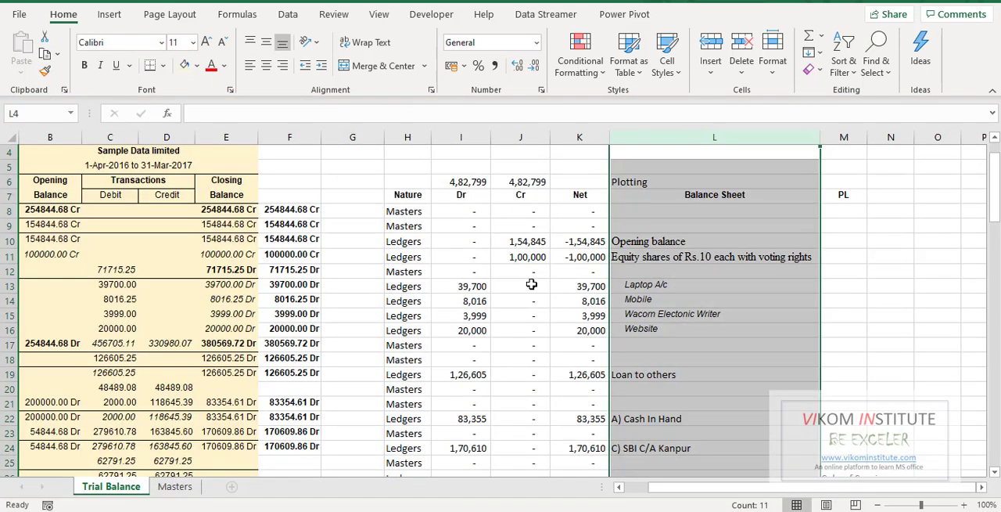
pyautogui.click(585, 249)
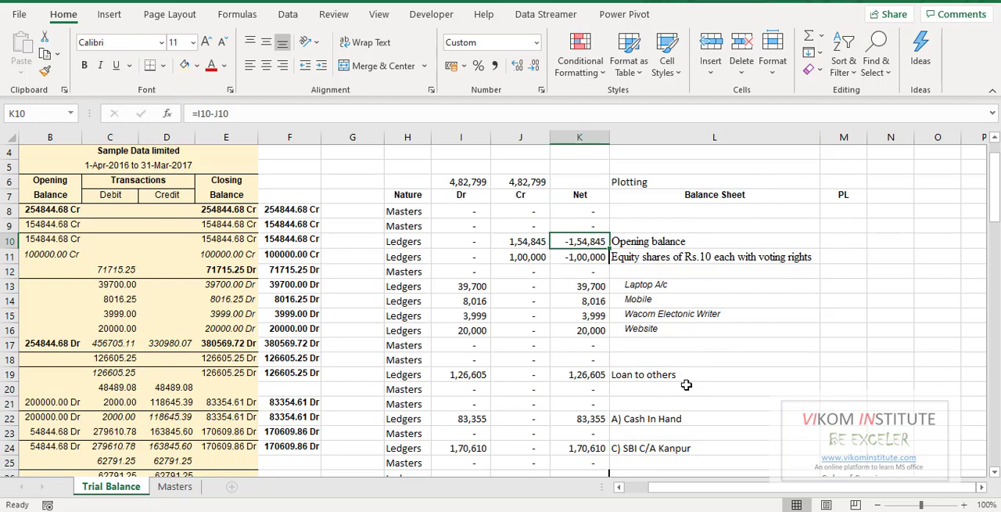
pyautogui.click(617, 475)
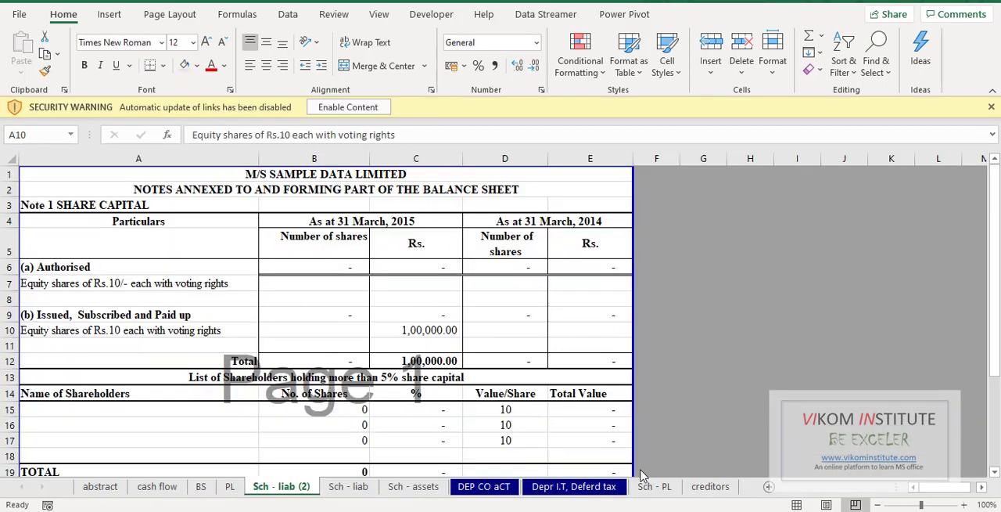
pyautogui.click(411, 332)
pyautogui.press('F2')
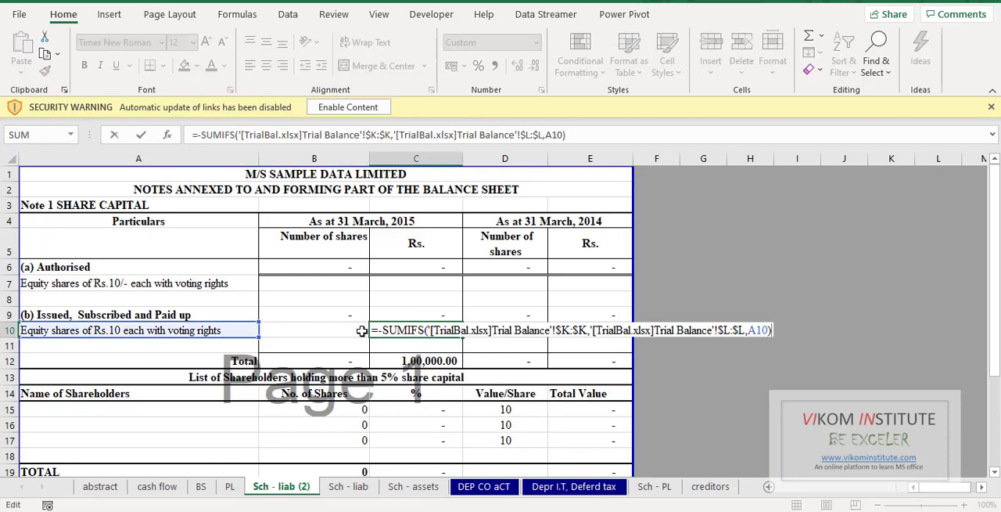
pyautogui.press('Escape')
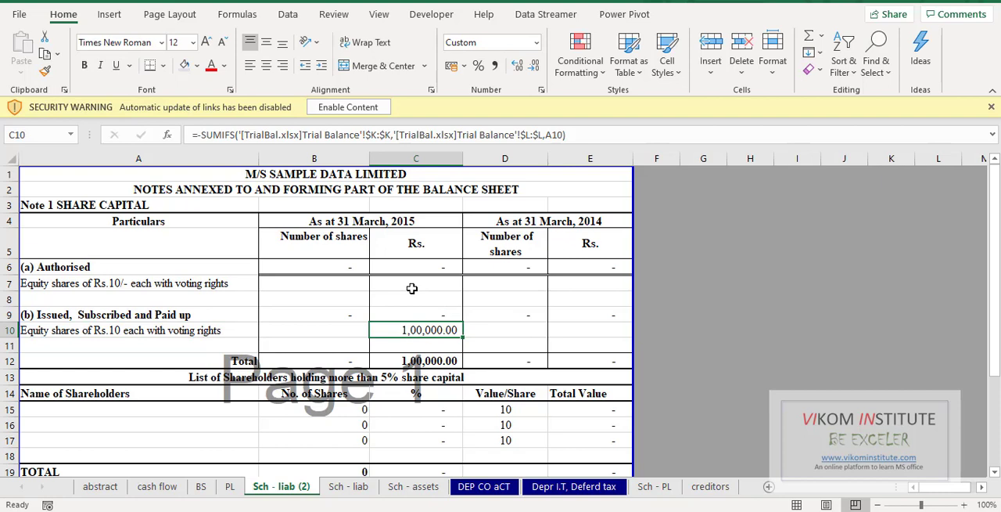
# - Examine the SUMIFS formulas for Opening balance in B7 and Bank of Baroda C/C in B30 of Sch - liab
pyautogui.click(353, 487)
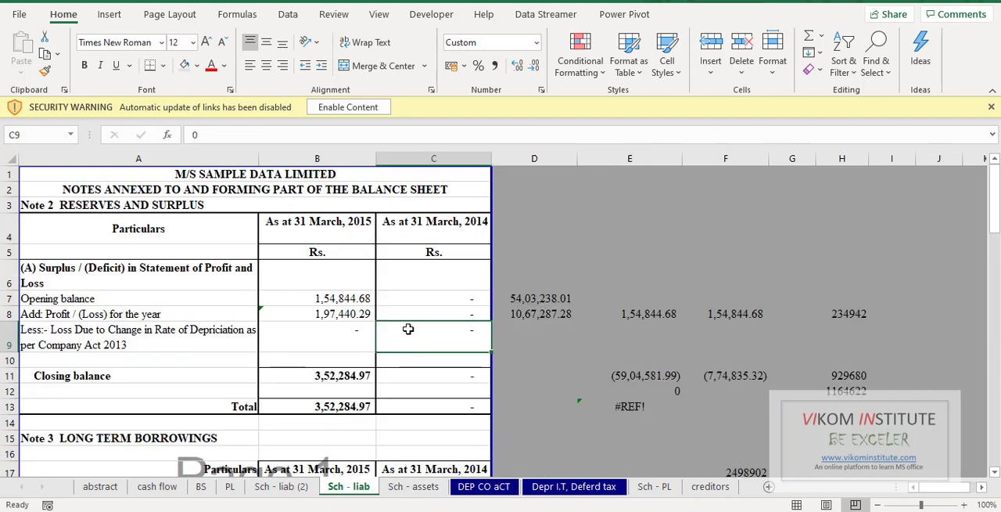
pyautogui.click(331, 299)
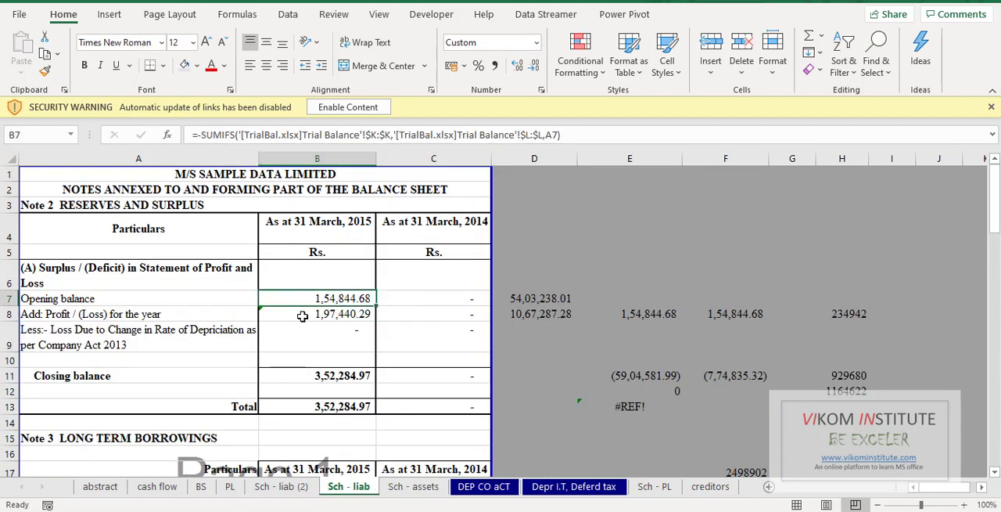
pyautogui.scroll(-7, 336, 399)
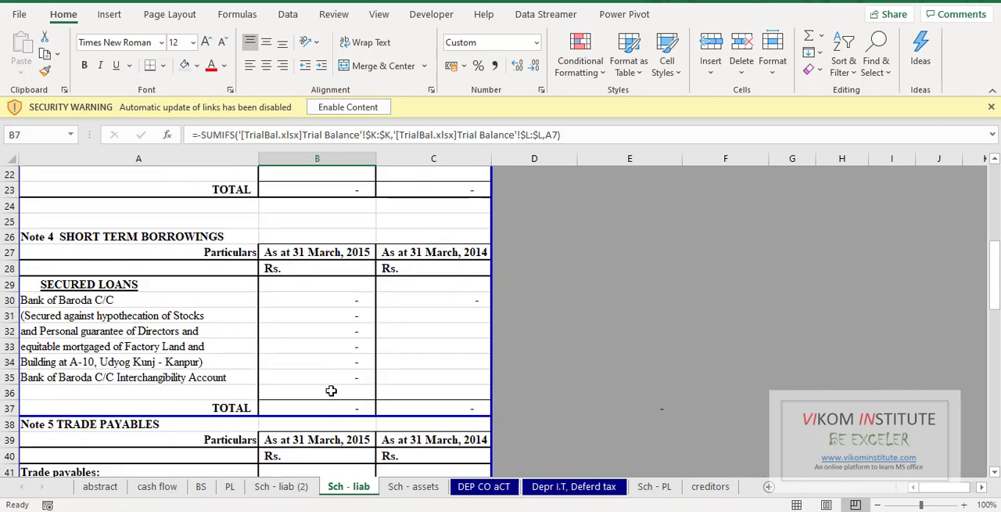
pyautogui.click(346, 297)
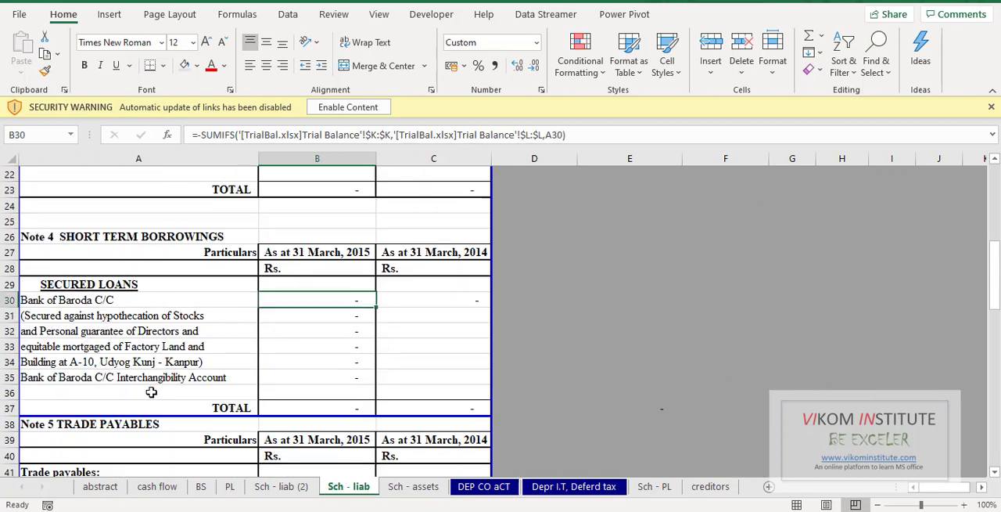
pyautogui.scroll(-3, 263, 372)
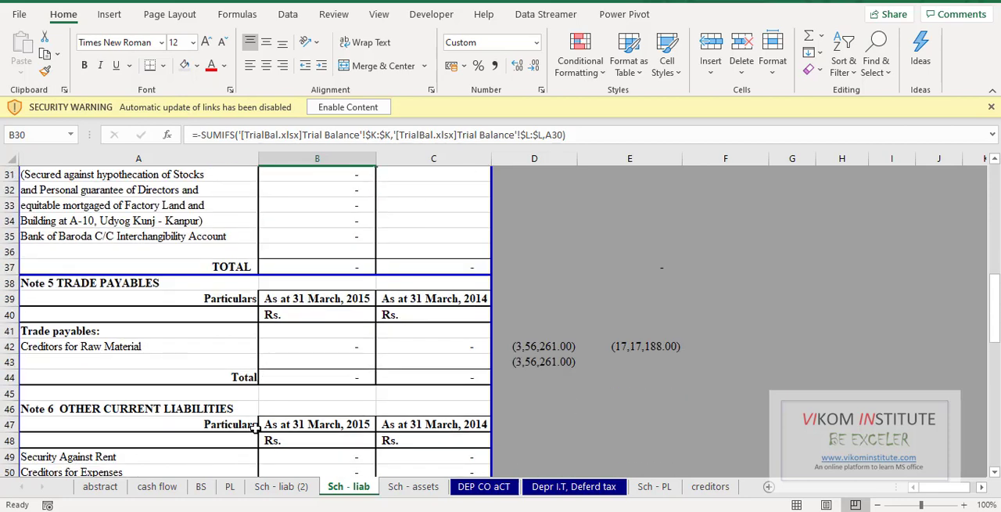
# - View the profit and loss statement on the PL sheet and review the liabilities and assets totals on the BS sheet
pyautogui.click(227, 487)
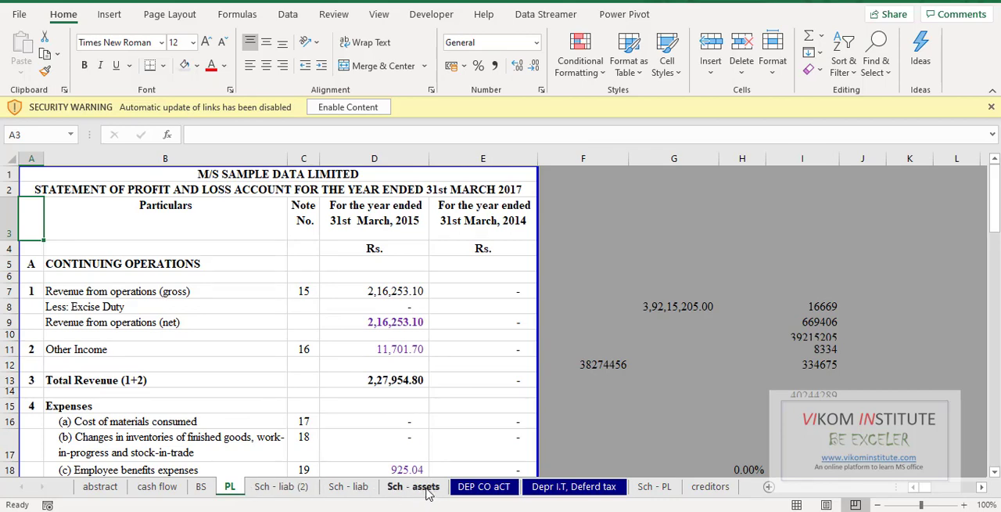
pyautogui.click(201, 487)
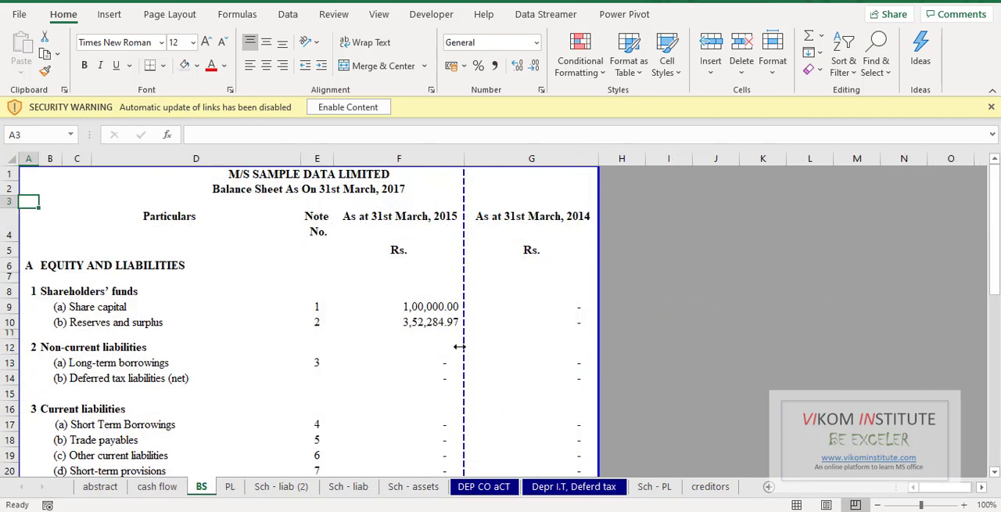
pyautogui.scroll(-7, 462, 348)
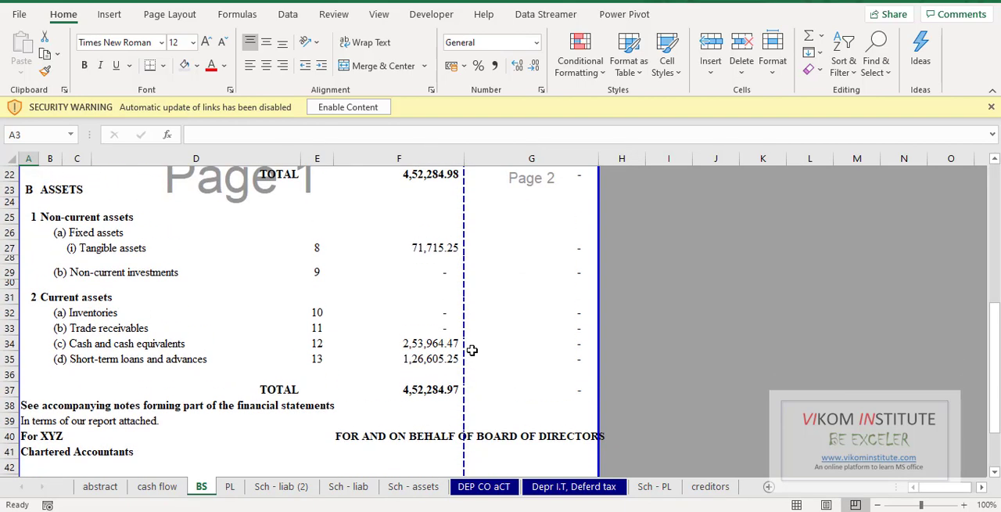
pyautogui.scroll(1, 472, 350)
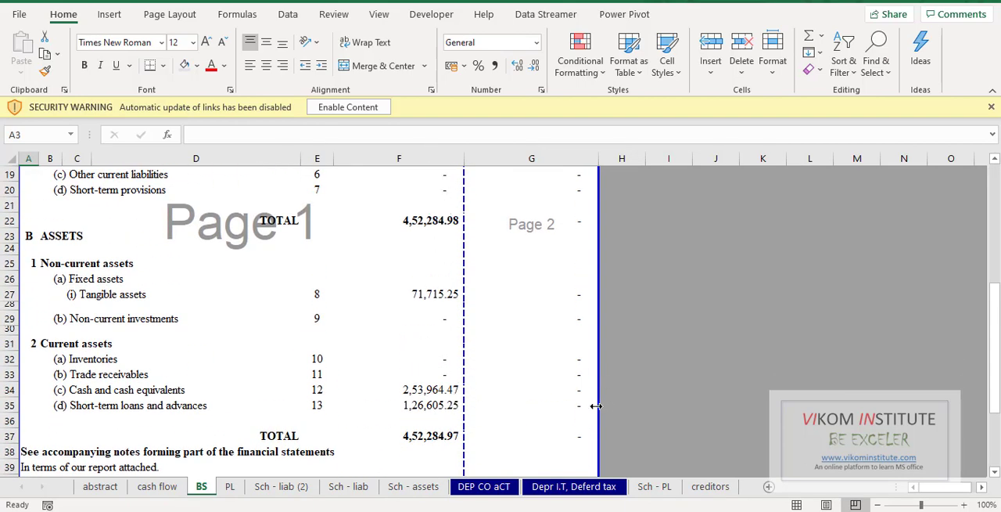
pyautogui.scroll(6, 489, 306)
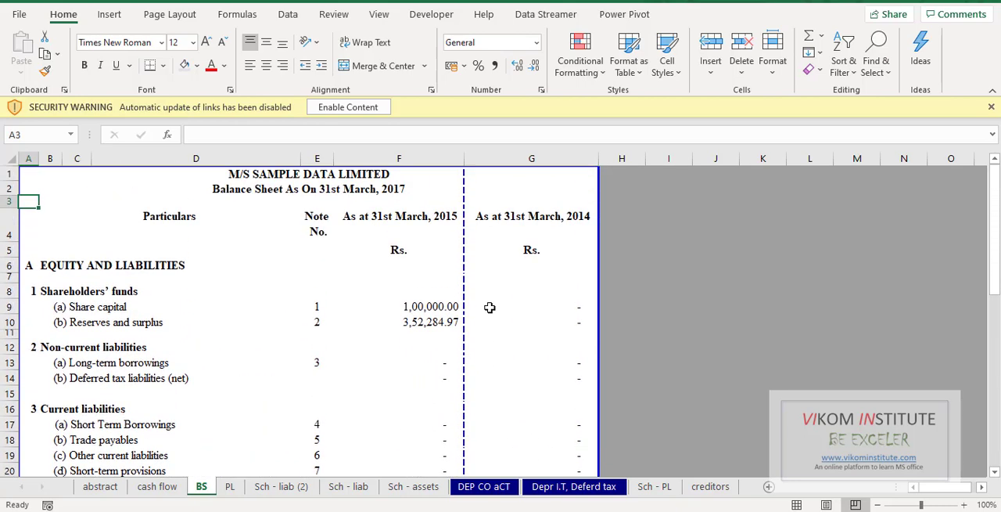